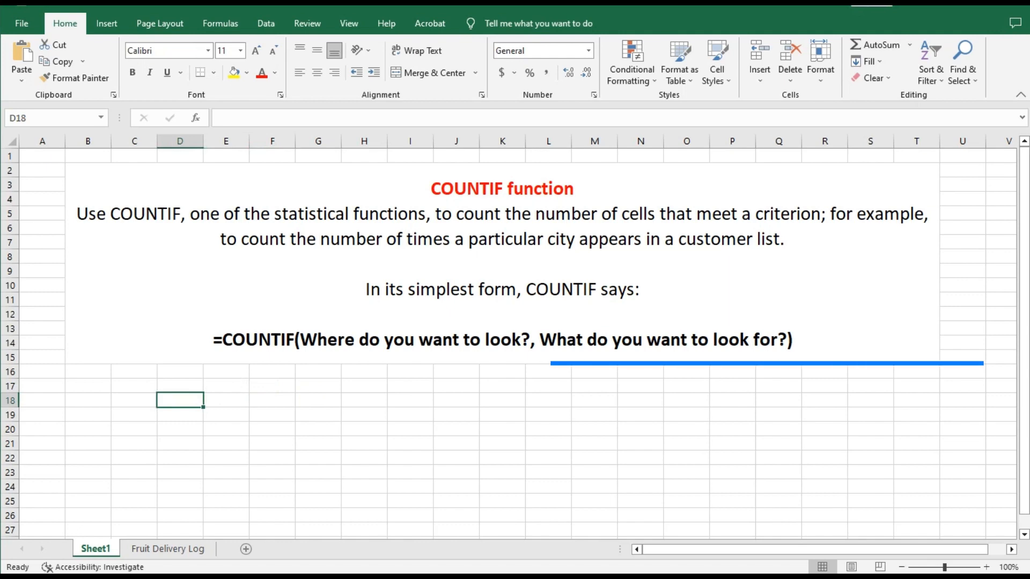
Enter the label Range in cell D18 and the label Criteria in cell E18.
text(Range)
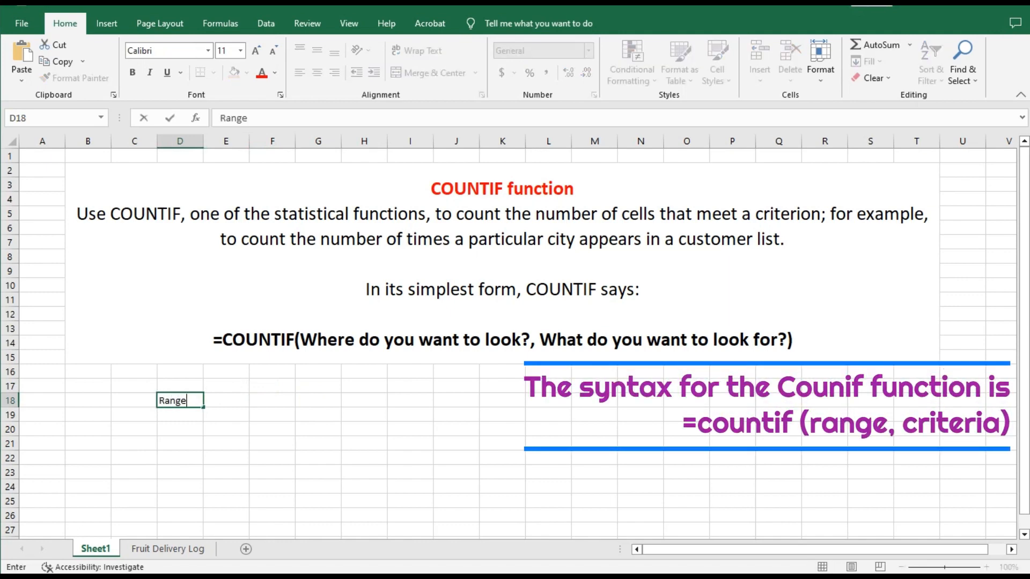
key(Tab)
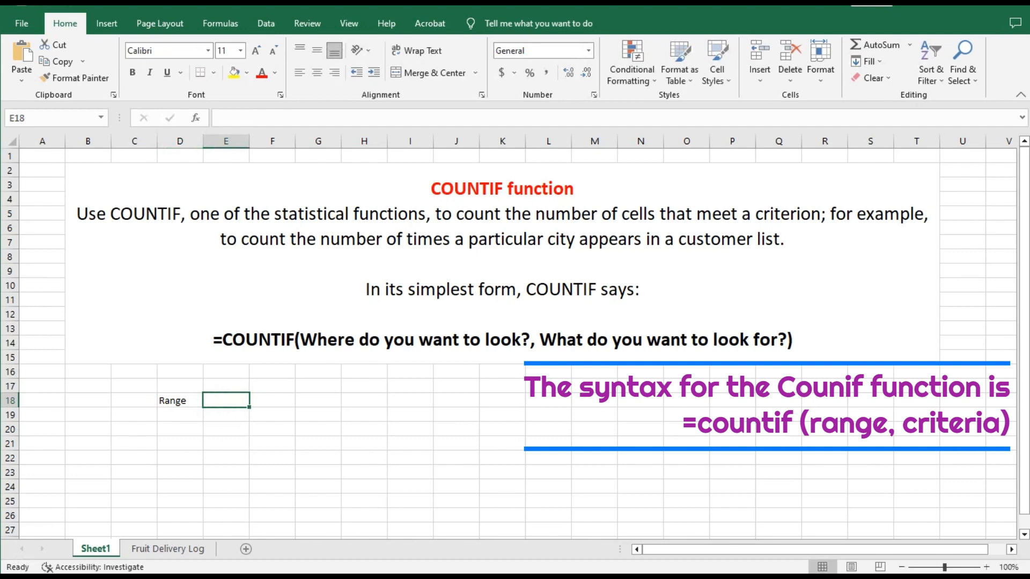
text(Criteria)
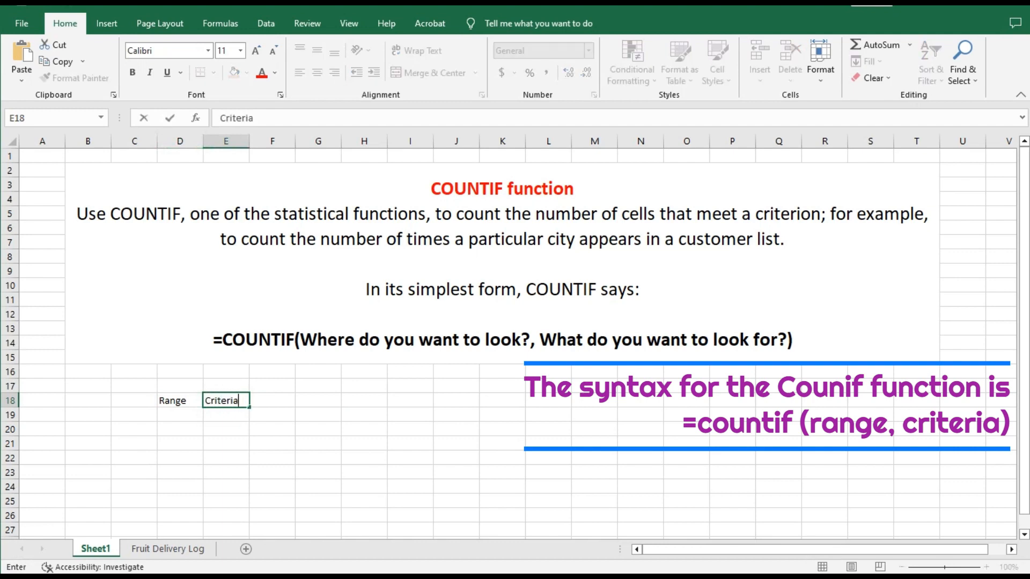
key(Return)
key(Left)
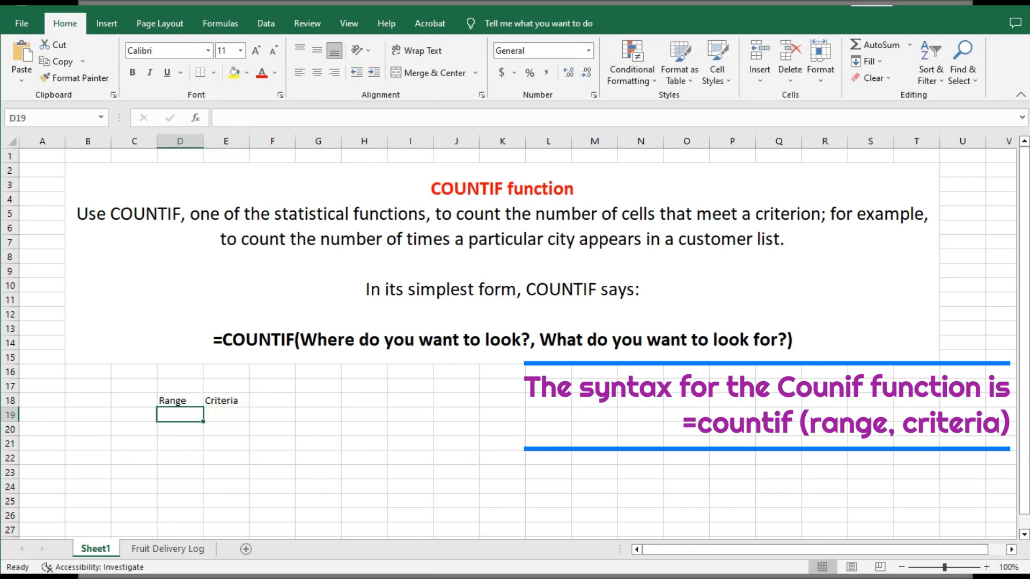
Move the Criteria label from cell E18 to cell D22.
click(226, 401)
key(ctrl+x)
click(180, 458)
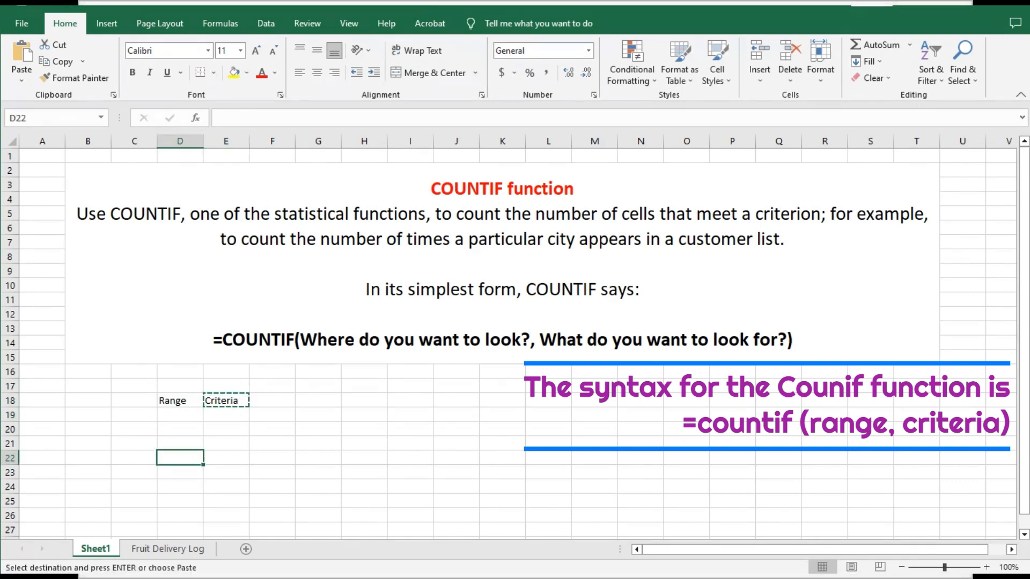
key(ctrl+v)
Merge and center cells E18:J18 beside the Range label and enter "Where do you want to look?".
click(226, 401)
drag(226, 400, 457, 401)
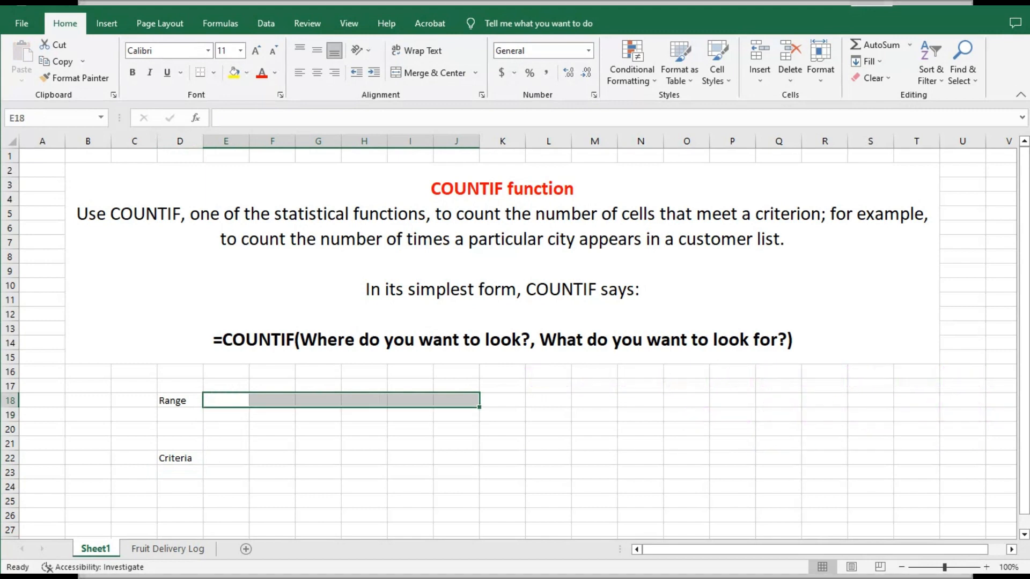
click(436, 72)
text(Wh)
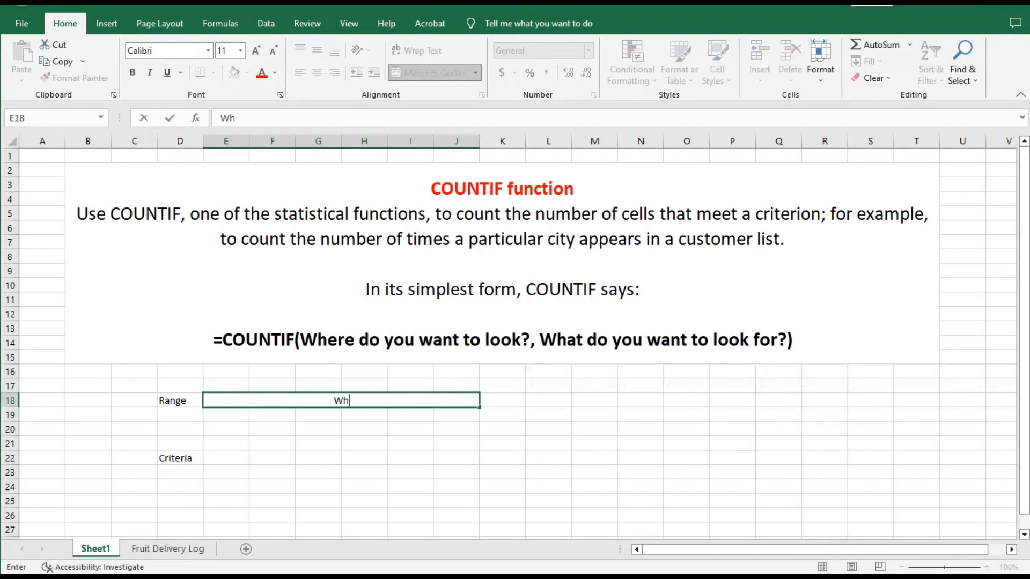
text(ere do you want)
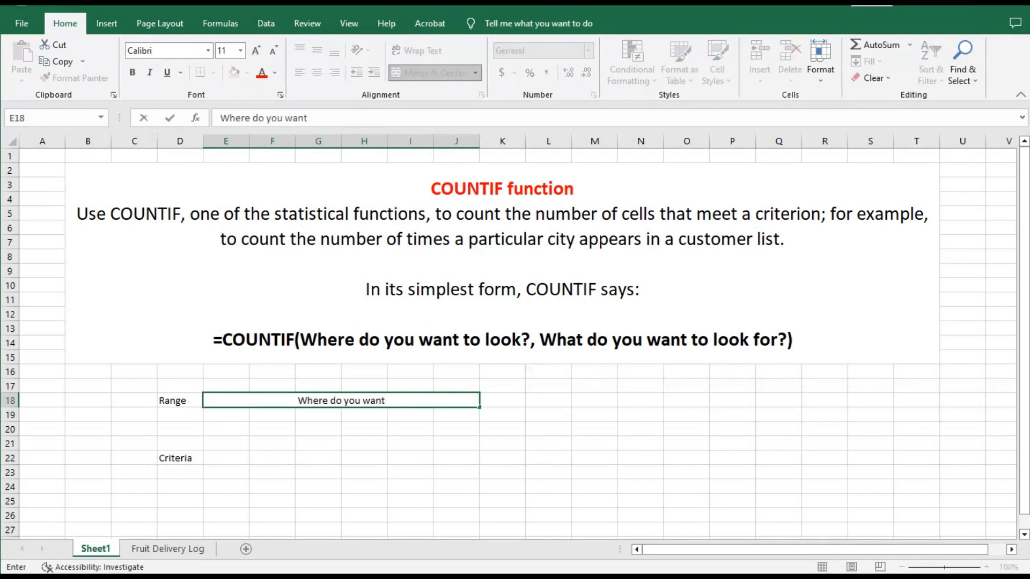
text( to look?)
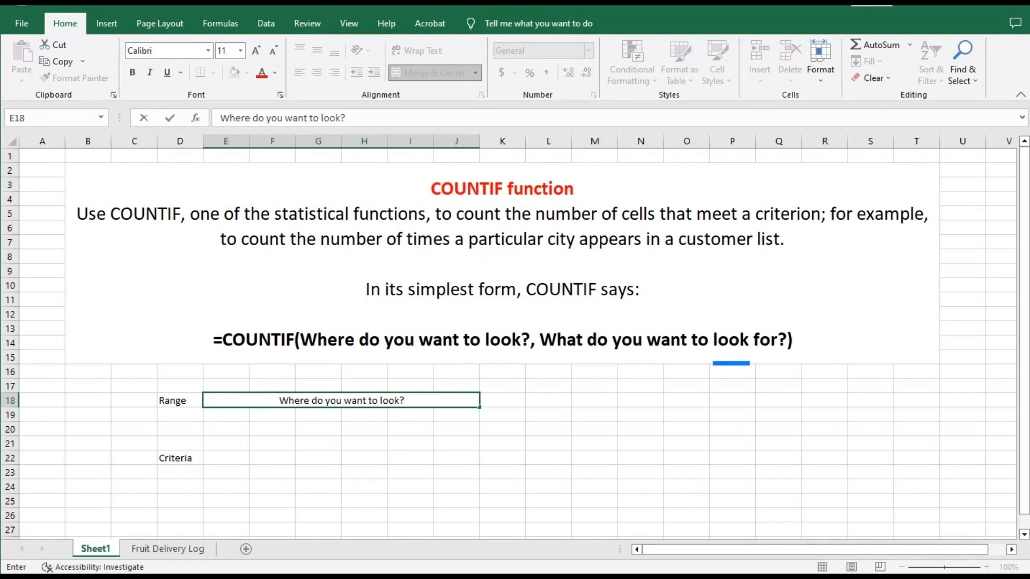
Merge and center cells E22:J22 beside the Criteria label and enter "What do you want to look for?".
drag(225, 458, 457, 458)
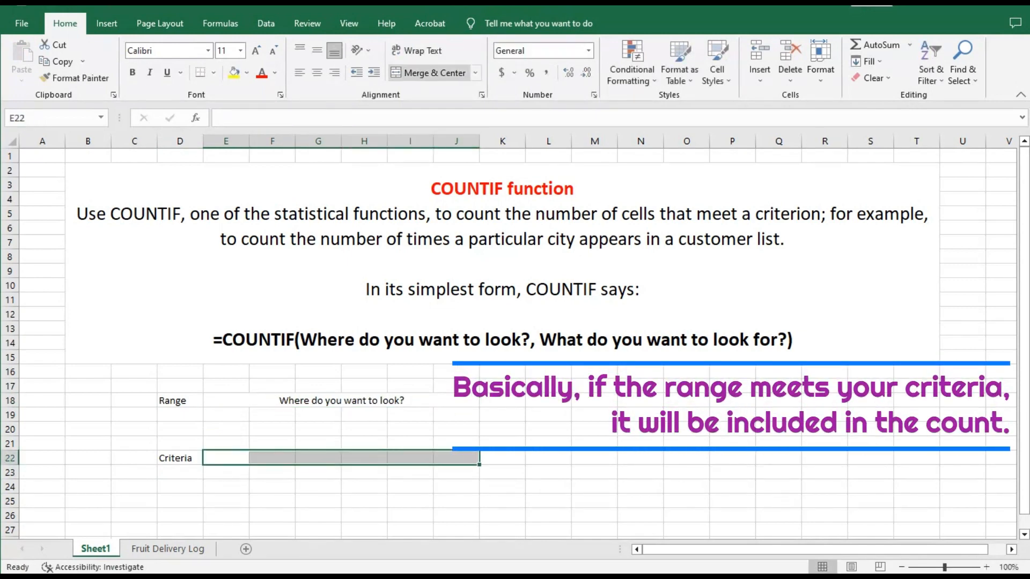
click(435, 73)
text(What do )
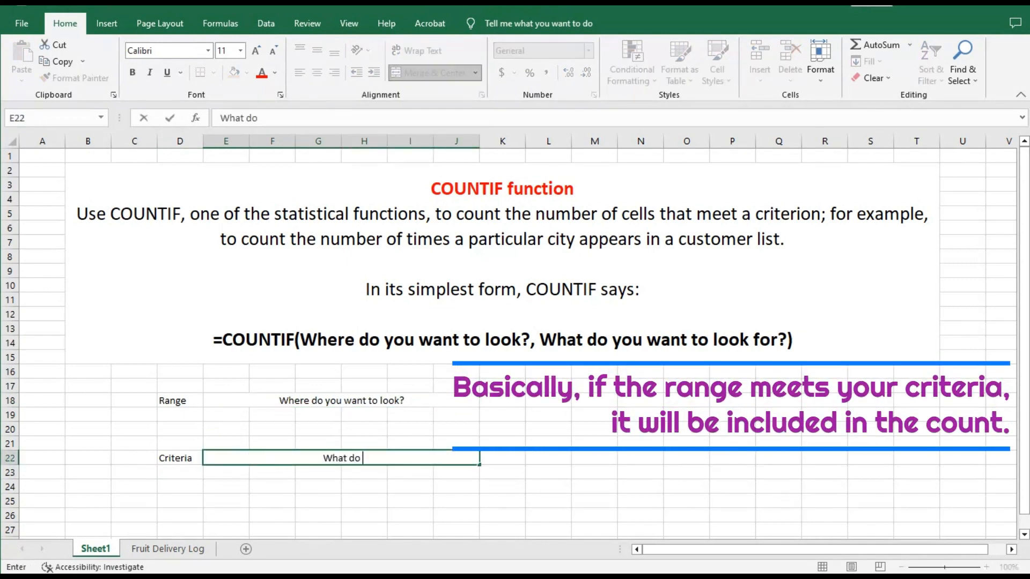
text(you want to look for?)
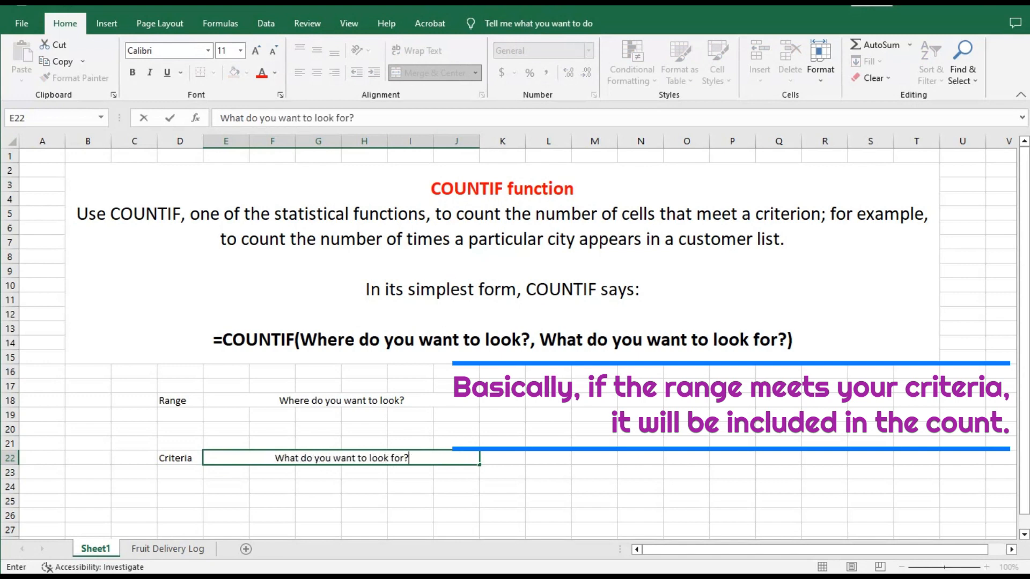
click(318, 486)
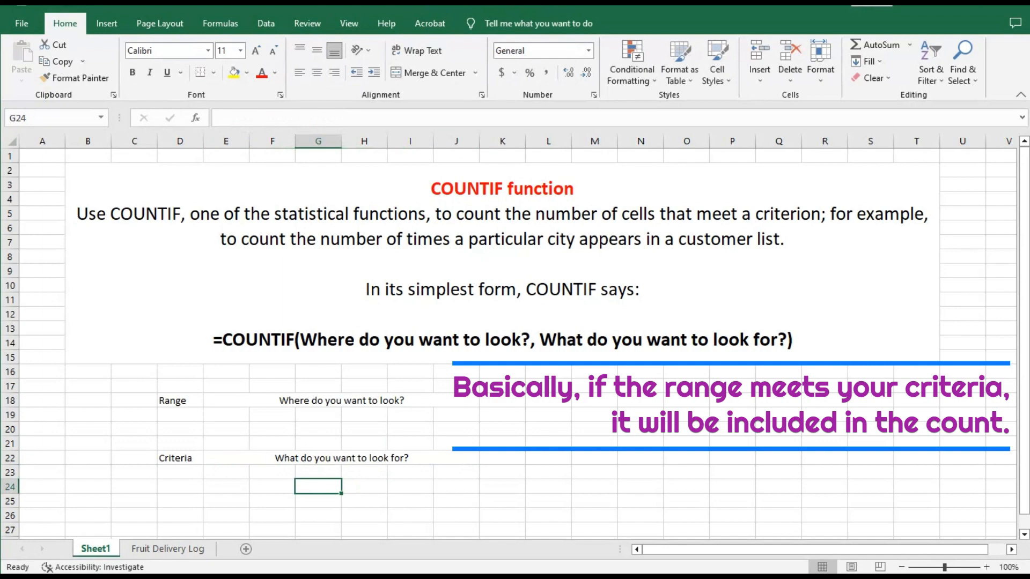
Make the Range and Criteria labels in D18:D22 bold.
drag(179, 401, 180, 460)
key(ctrl+b)
click(318, 501)
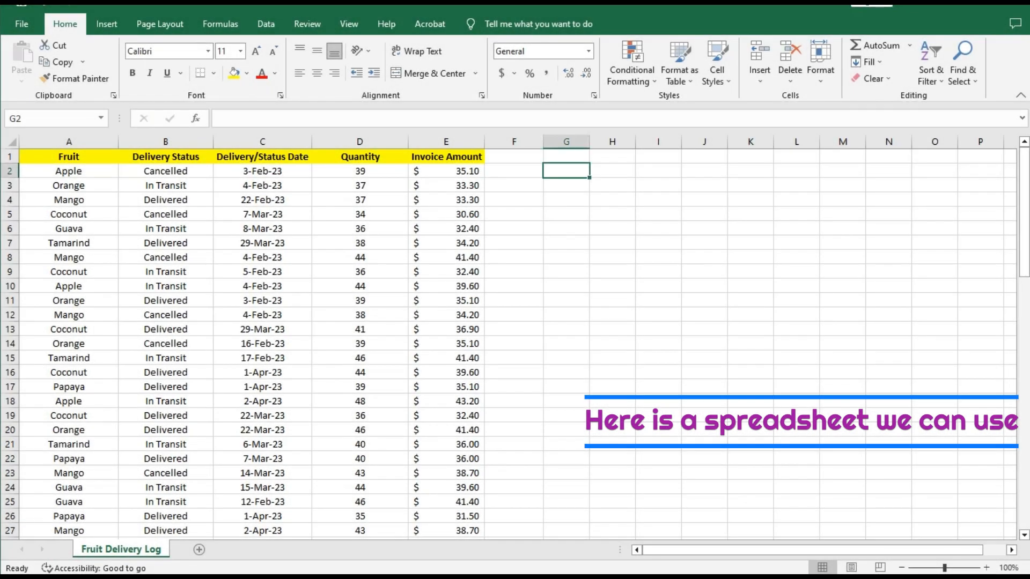
Widen column G of the Fruit Delivery Log to about twice its width and enter the header "Criteria: Apple" in G1.
click(69, 186)
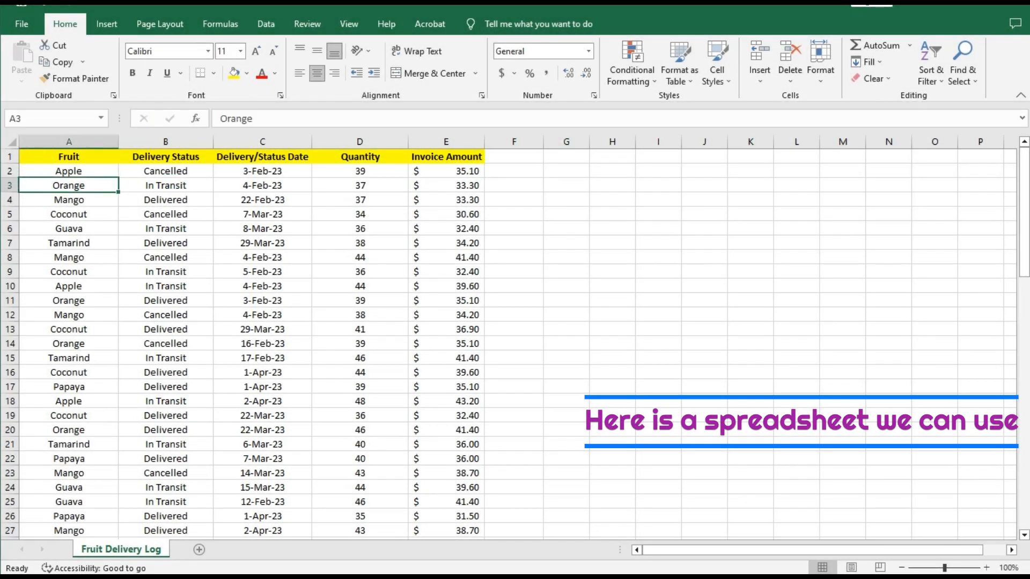
click(566, 171)
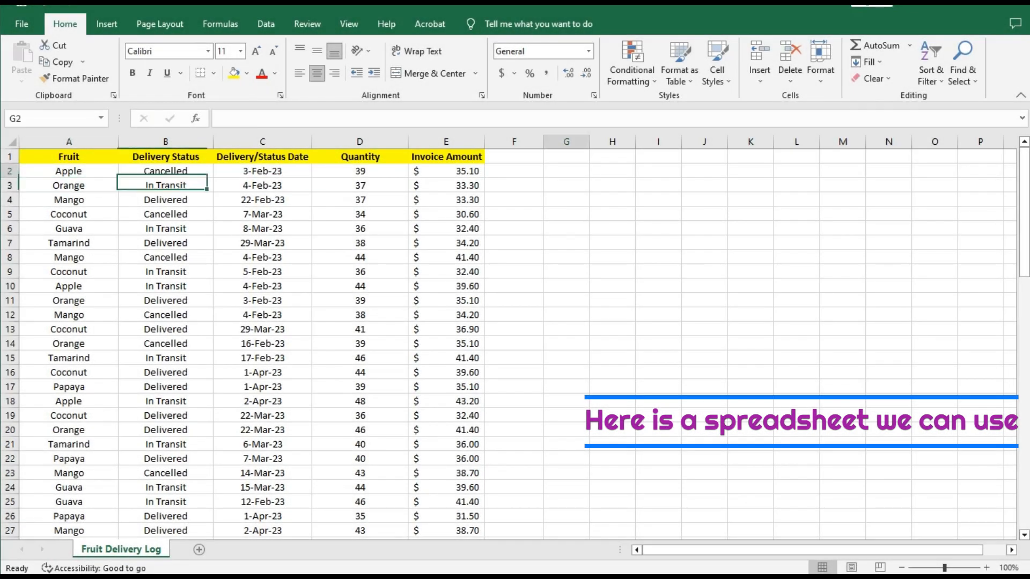
drag(589, 142, 649, 141)
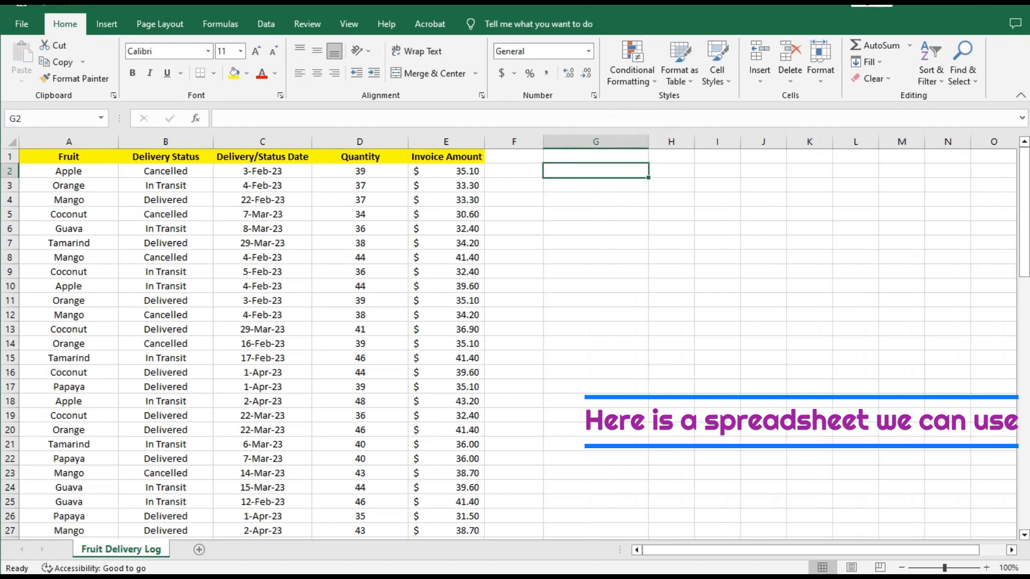
click(596, 157)
text(C)
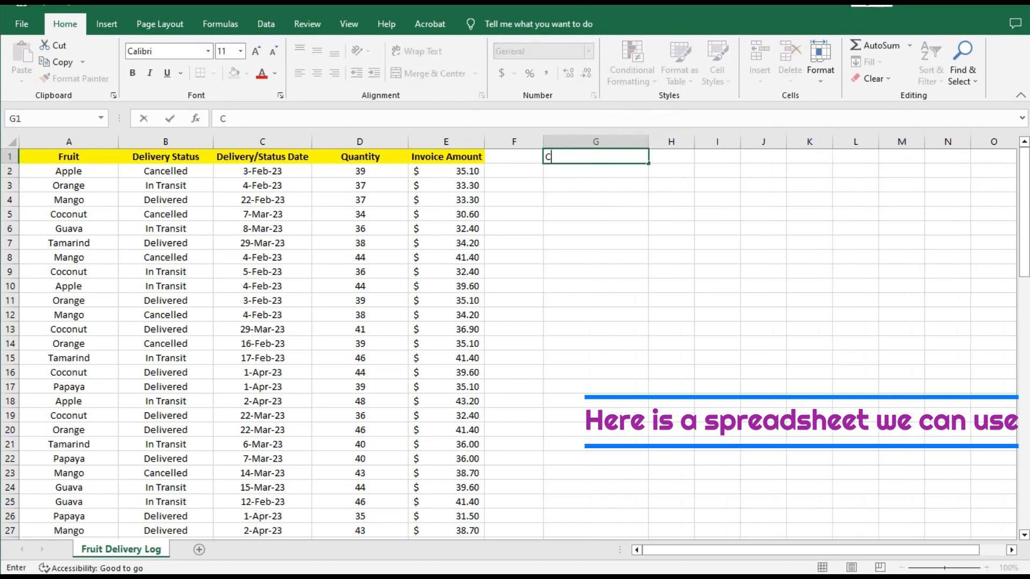
text(riteria:)
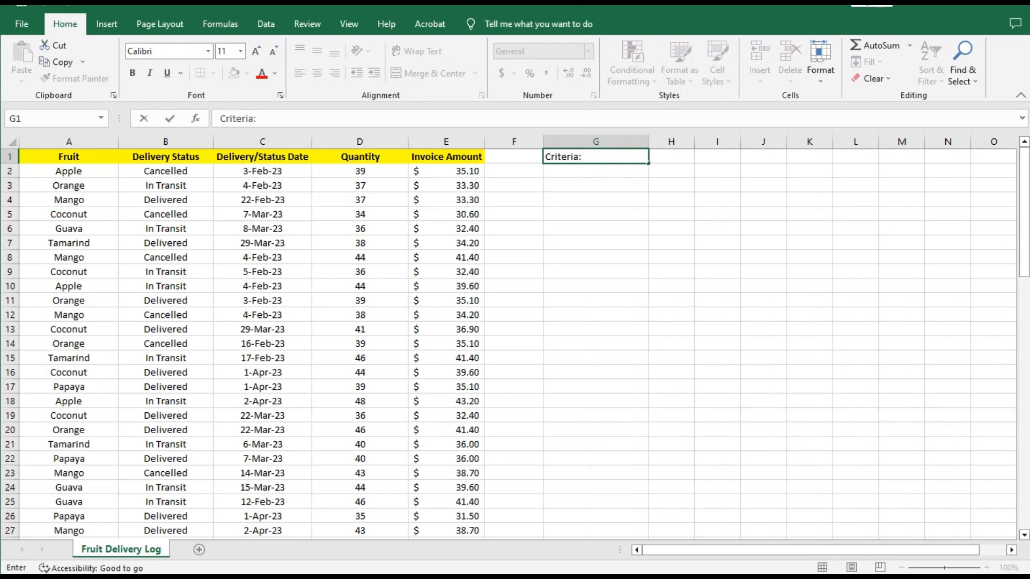
text( Apple)
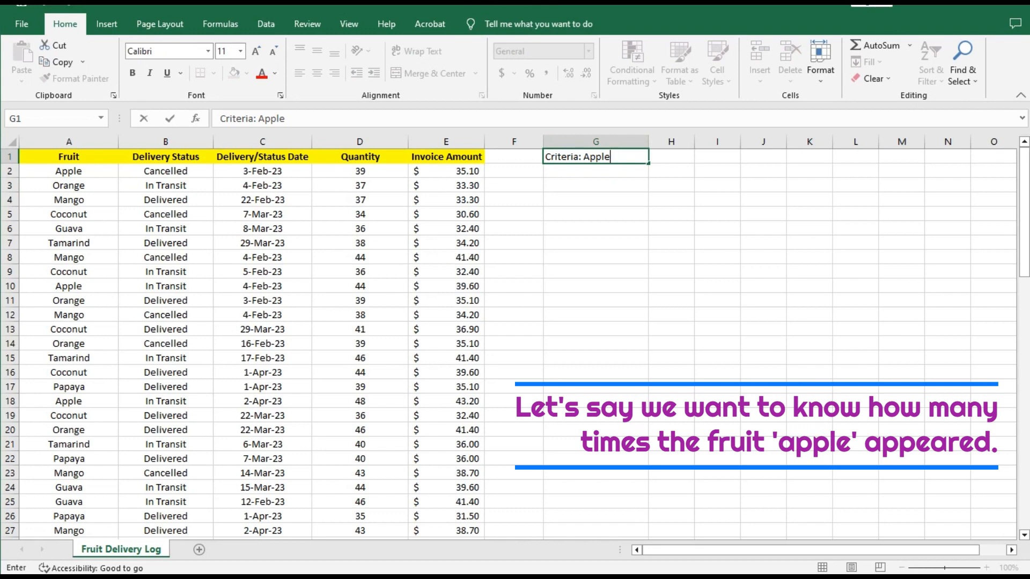
key(Return)
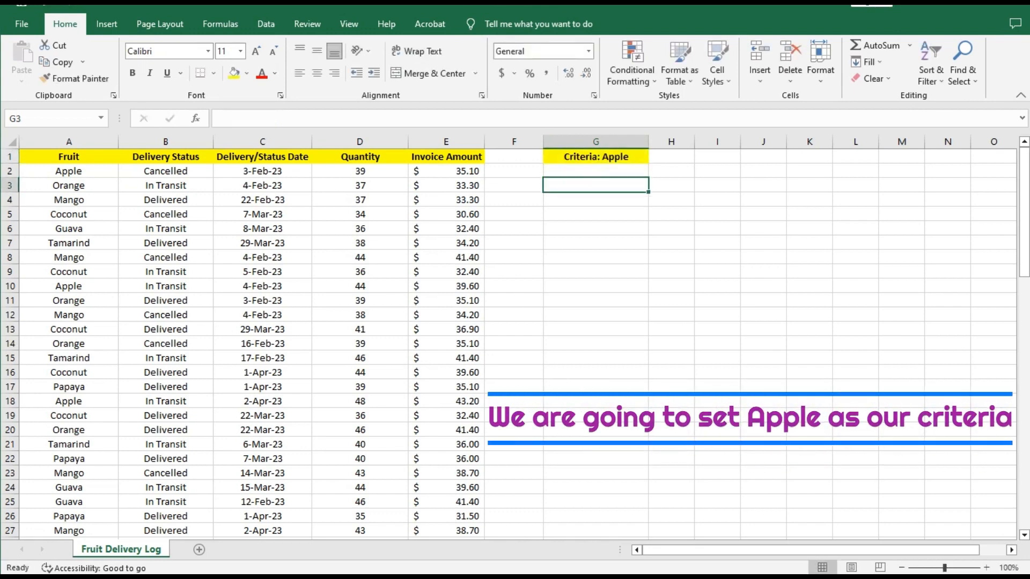
Enter the formula =COUNTIF(A:A,"Apple") in cell G3 to count the Apple records in the Fruit column.
text(=)
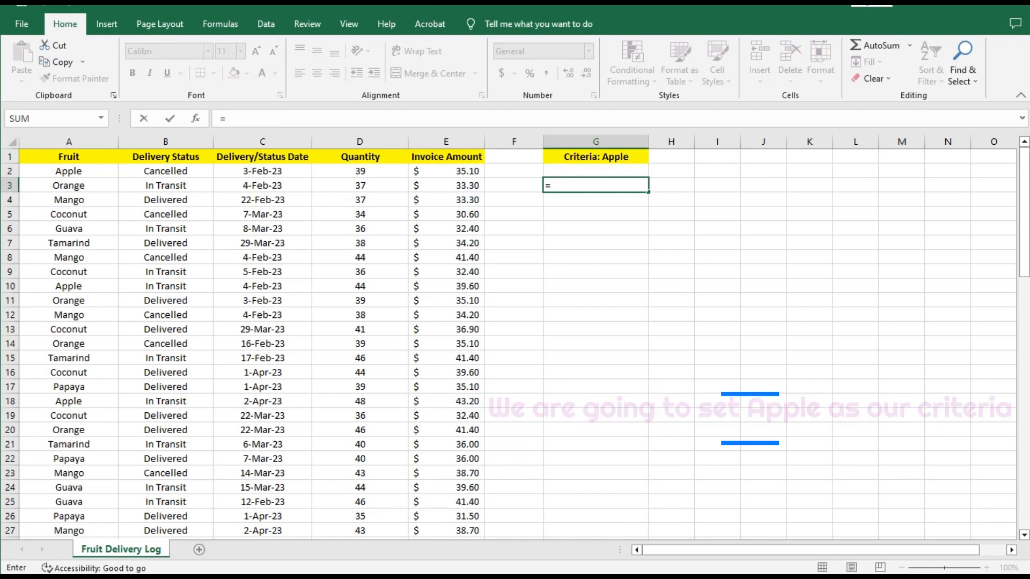
text(count)
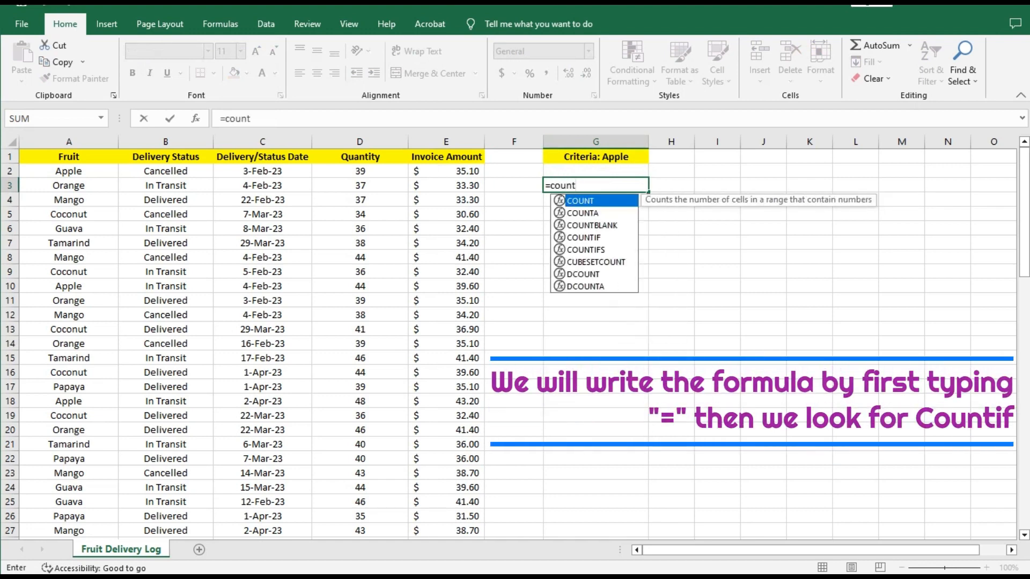
text(if)
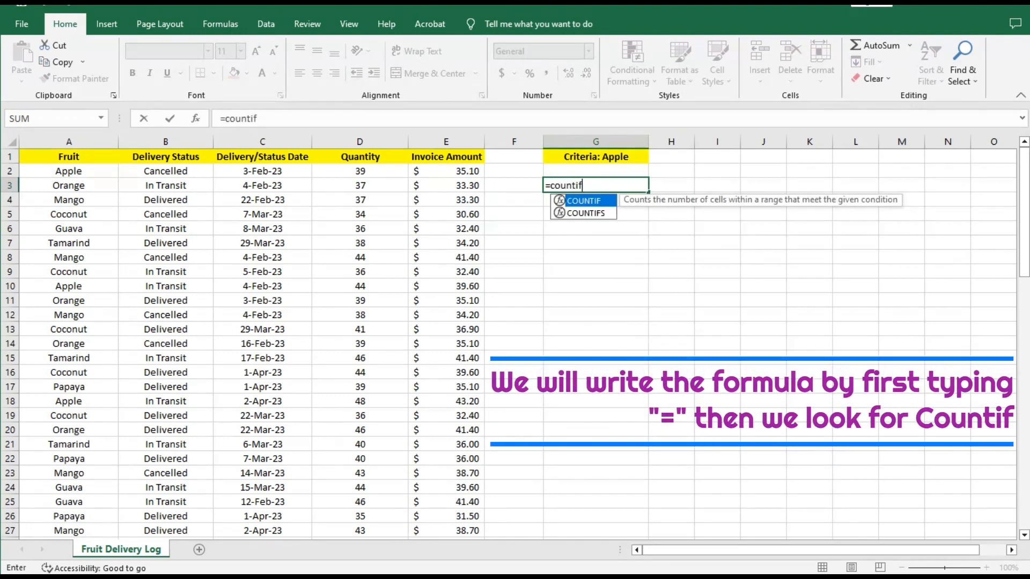
key(Tab)
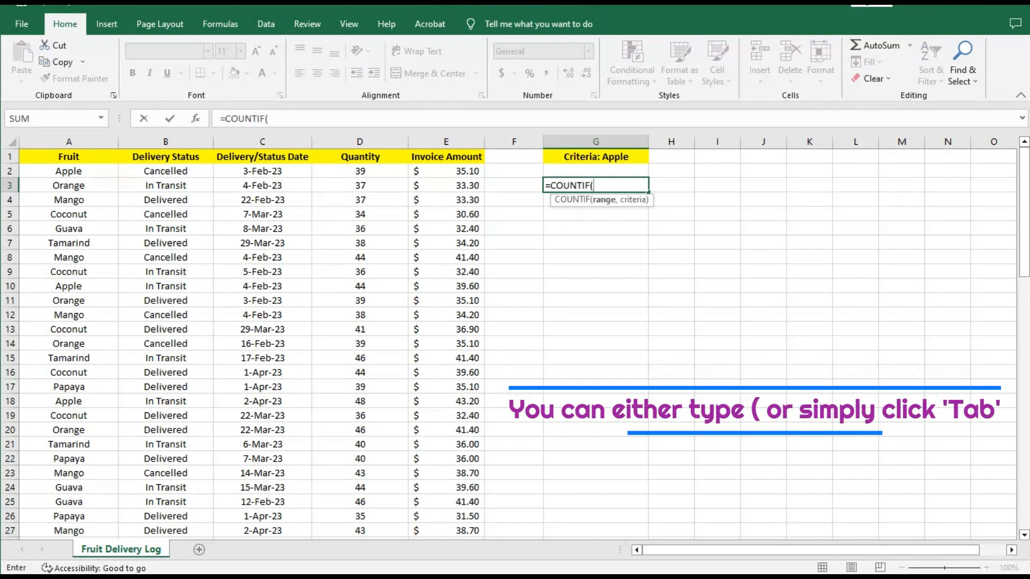
click(68, 141)
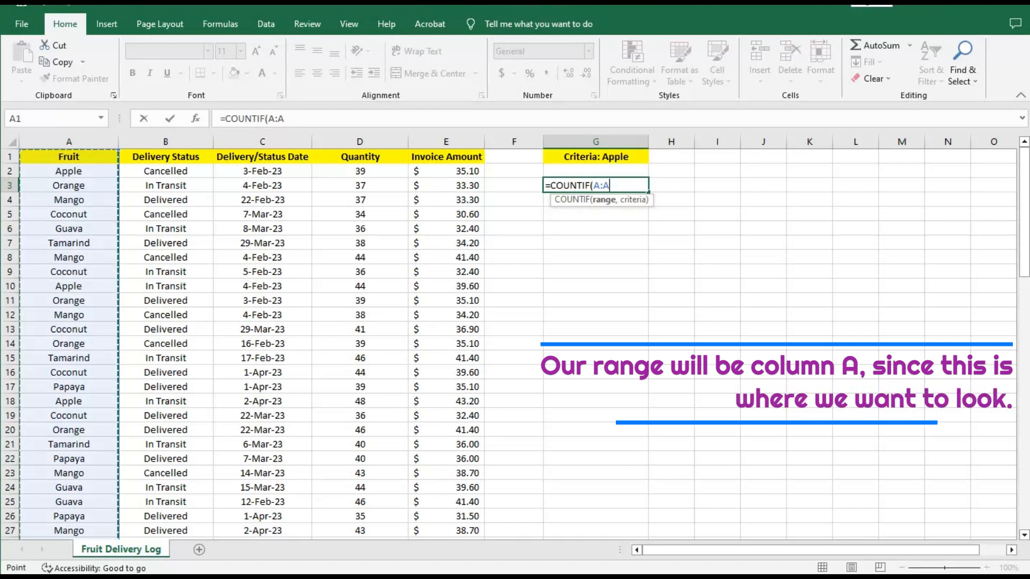
text(,)
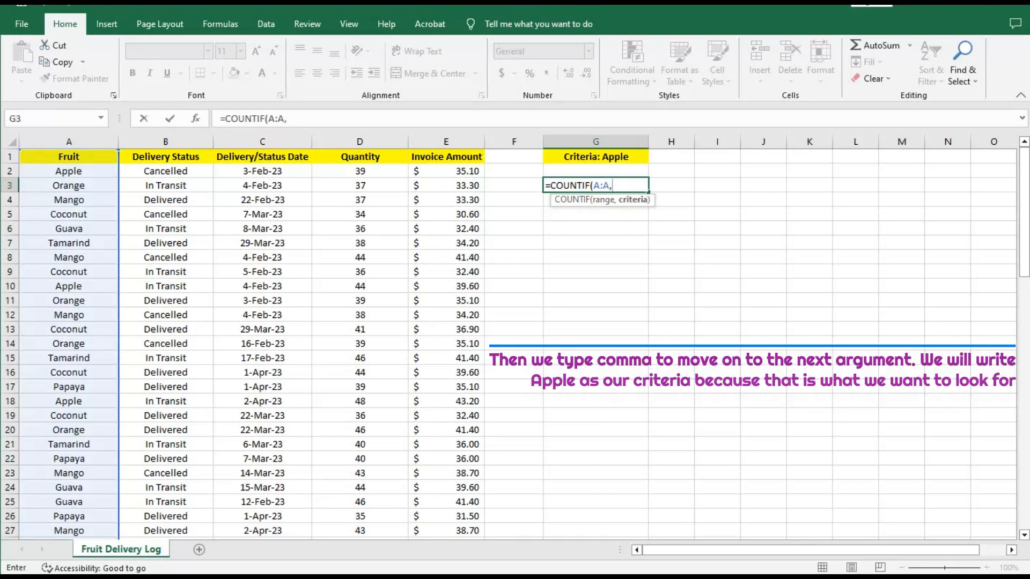
text("App)
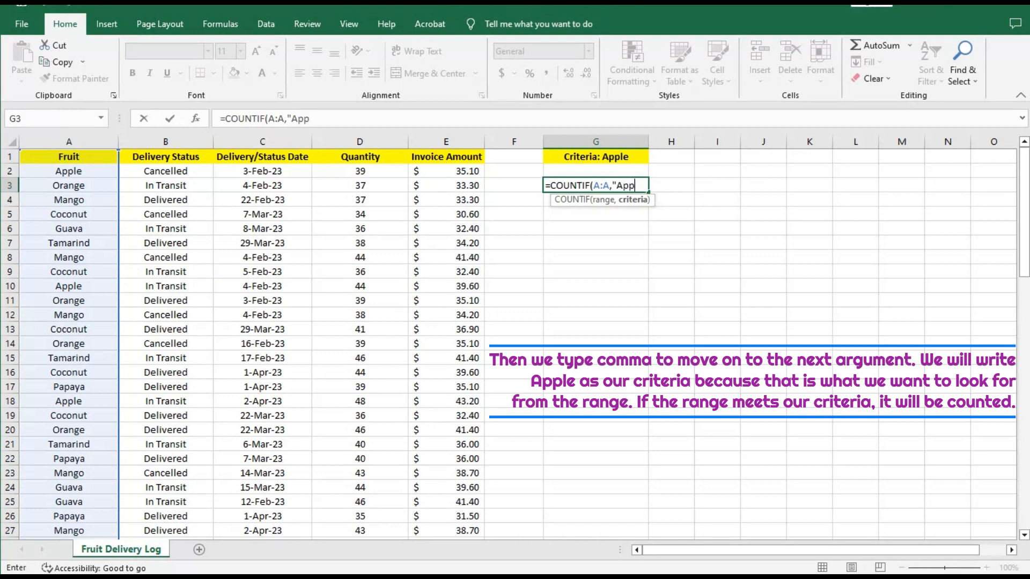
text(le"))
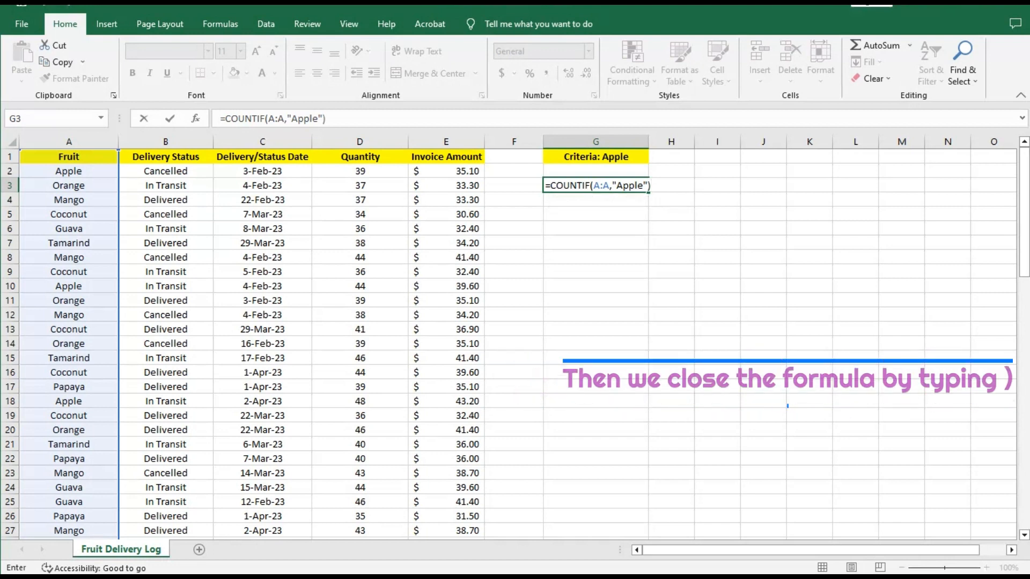
key(Return)
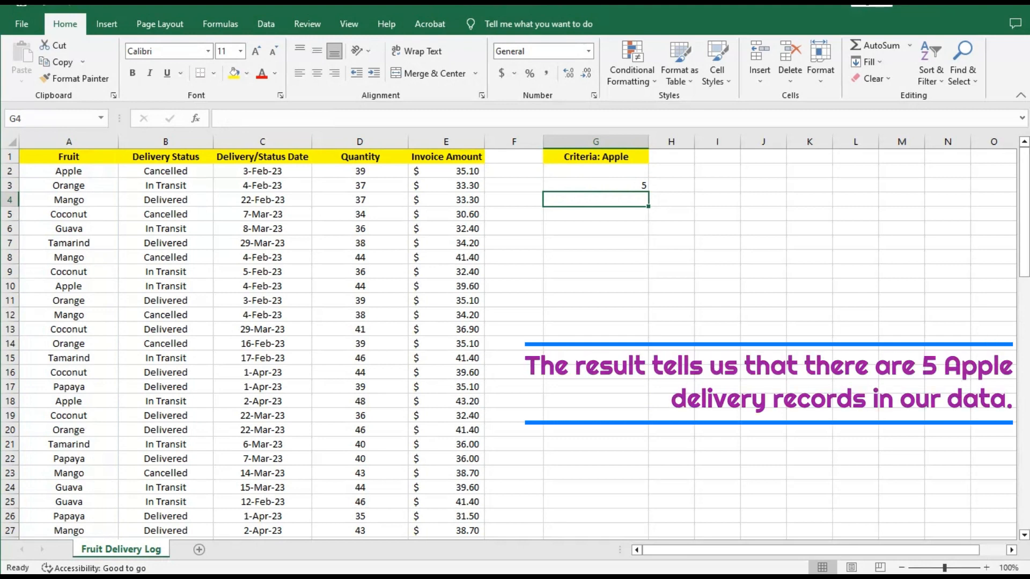
Copy the "Criteria: Apple" header from G1 to H1 and widen column H to match column G.
click(595, 157)
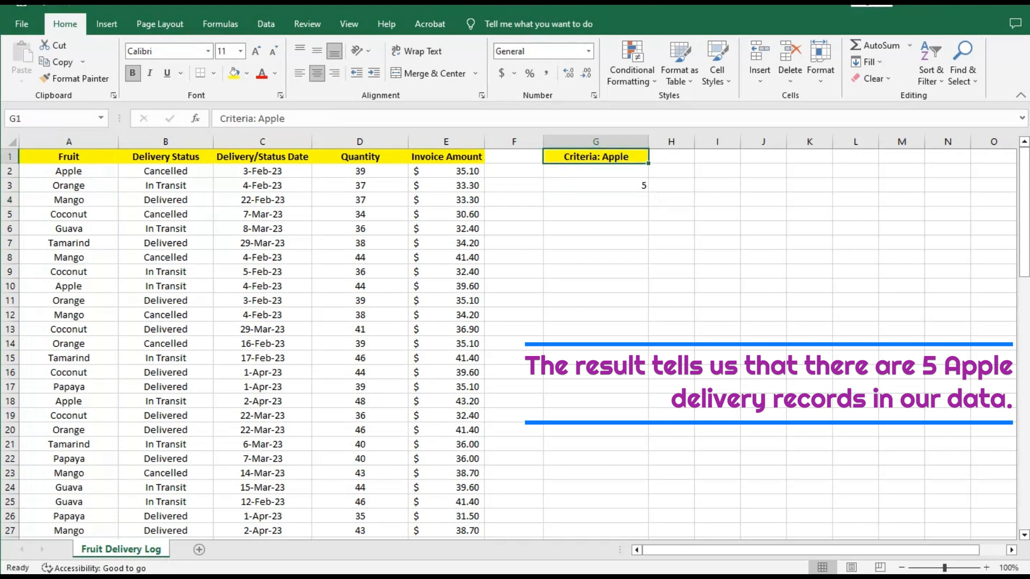
key(ctrl+c)
click(671, 156)
key(ctrl+v)
drag(694, 141, 754, 142)
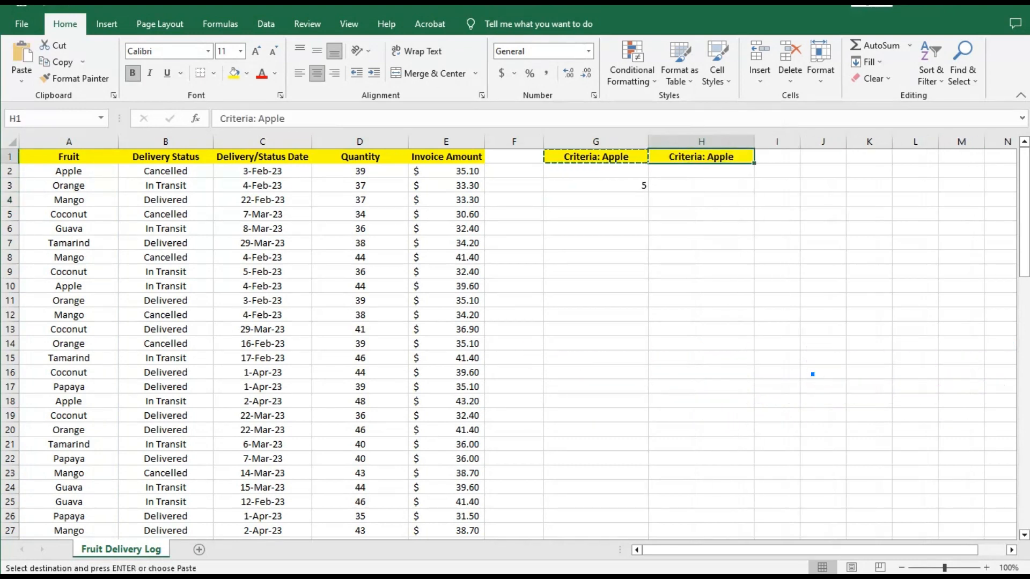
Change the copied header in cell H1 to "Criteria: Coconut".
double_click(270, 119)
text(Co)
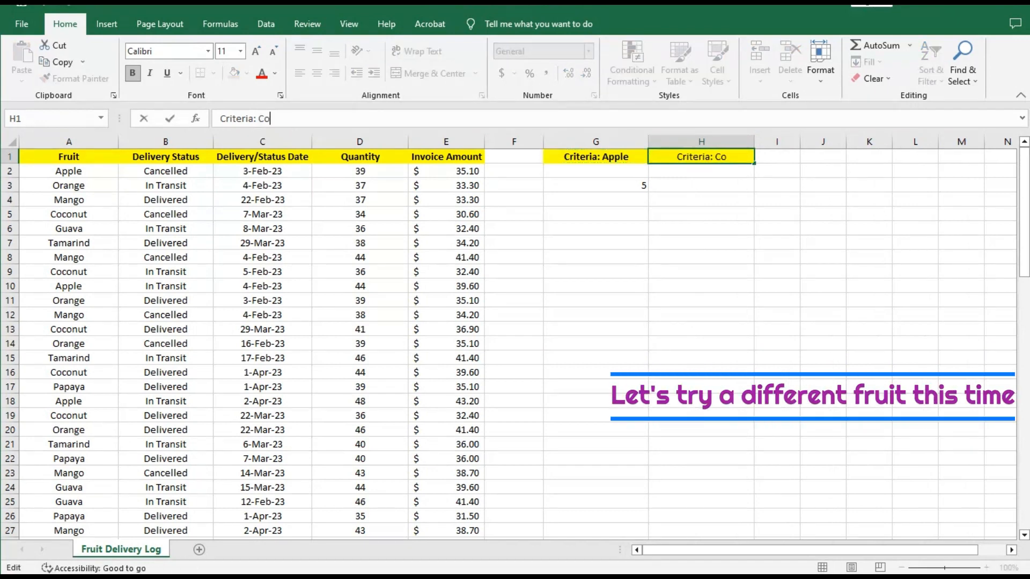
text(conut)
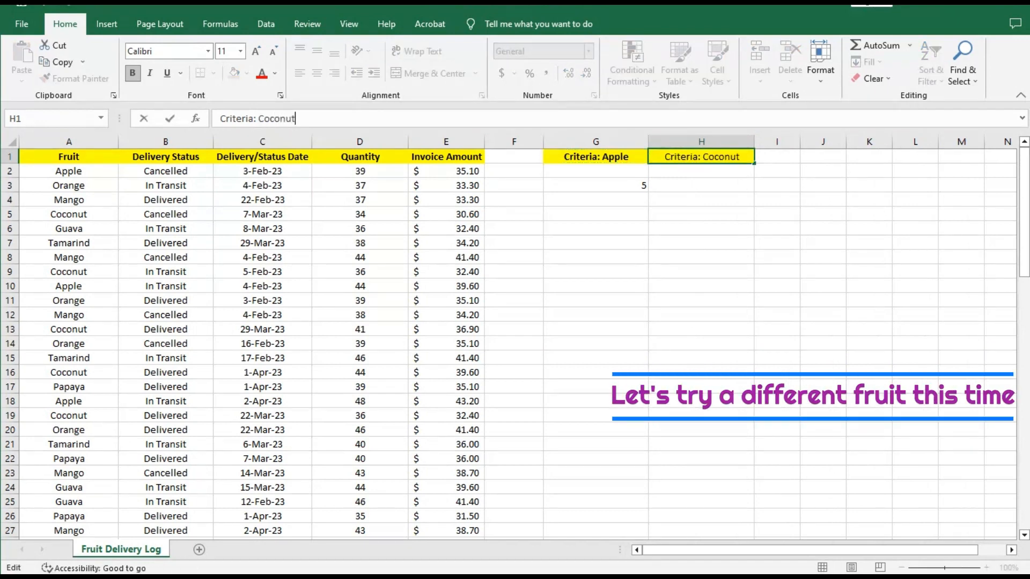
key(Return)
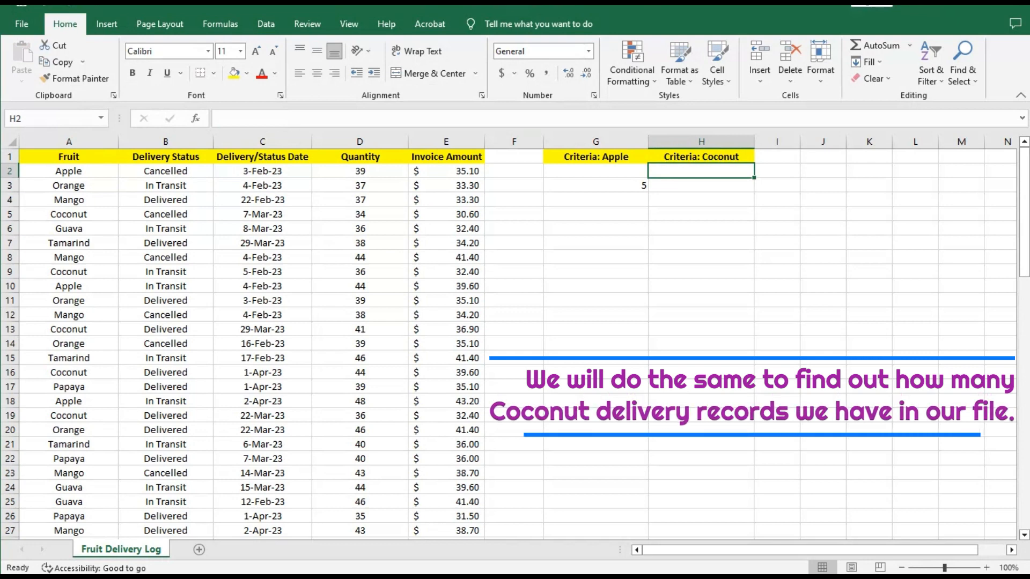
Enter the formula =COUNTIF(A:A,"coconut") in cell H3 to count the Coconut records in the Fruit column.
key(Down)
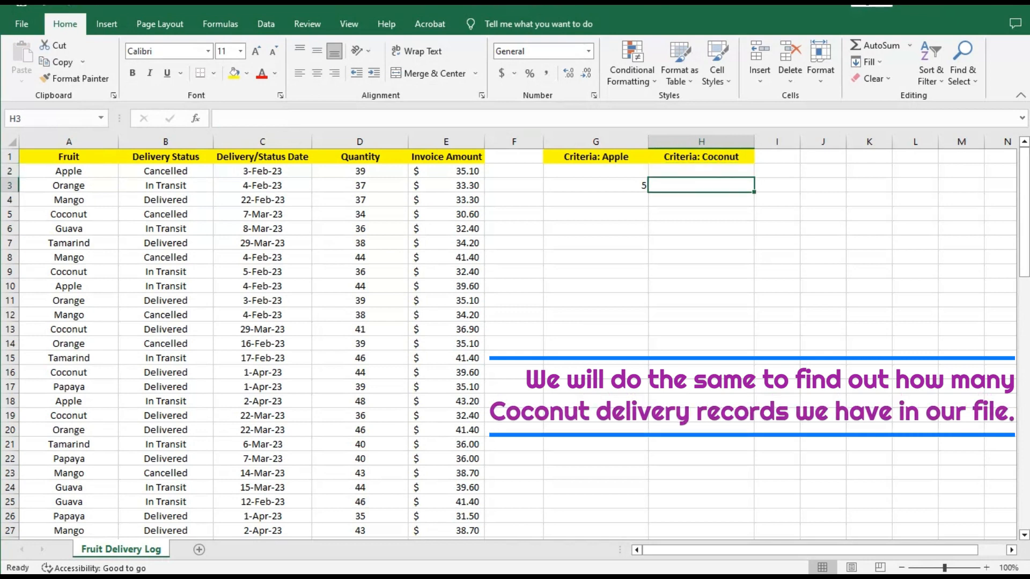
text(=)
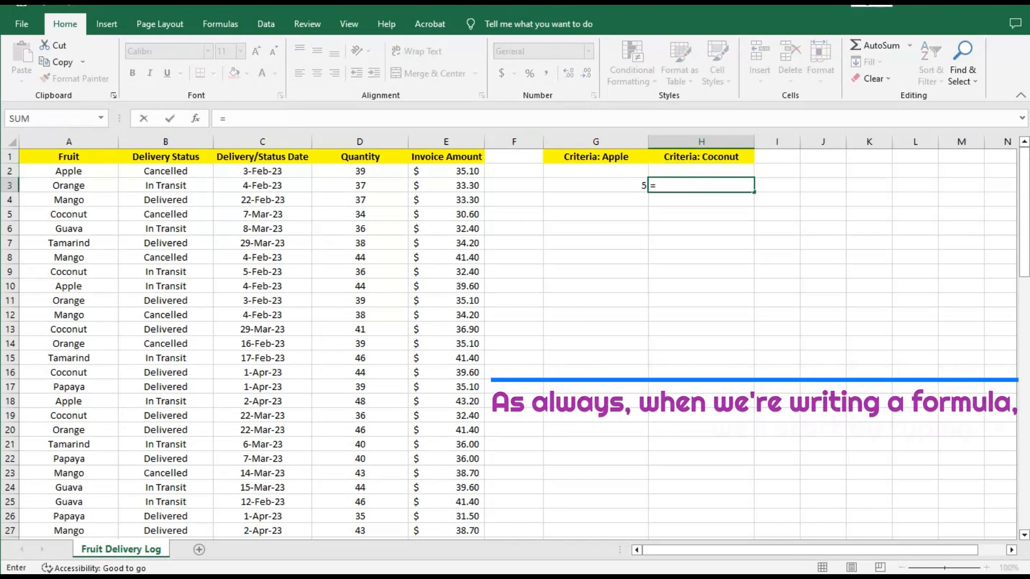
text(countif)
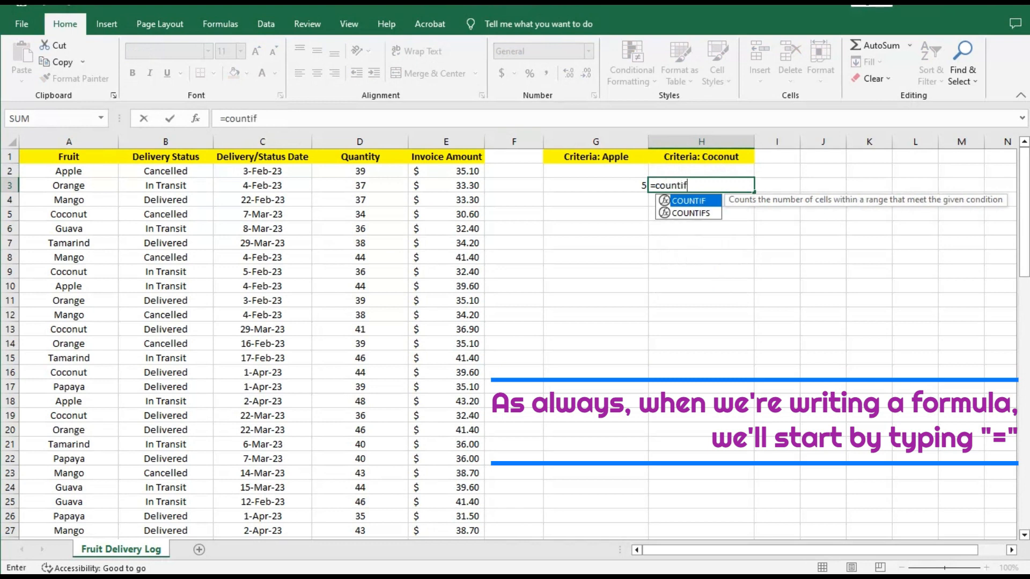
key(Tab)
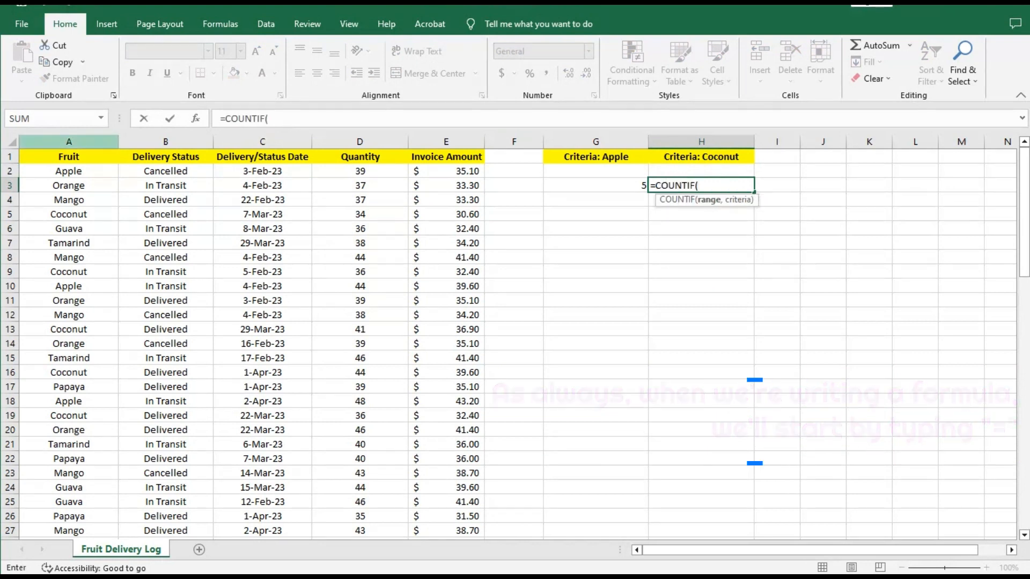
click(68, 141)
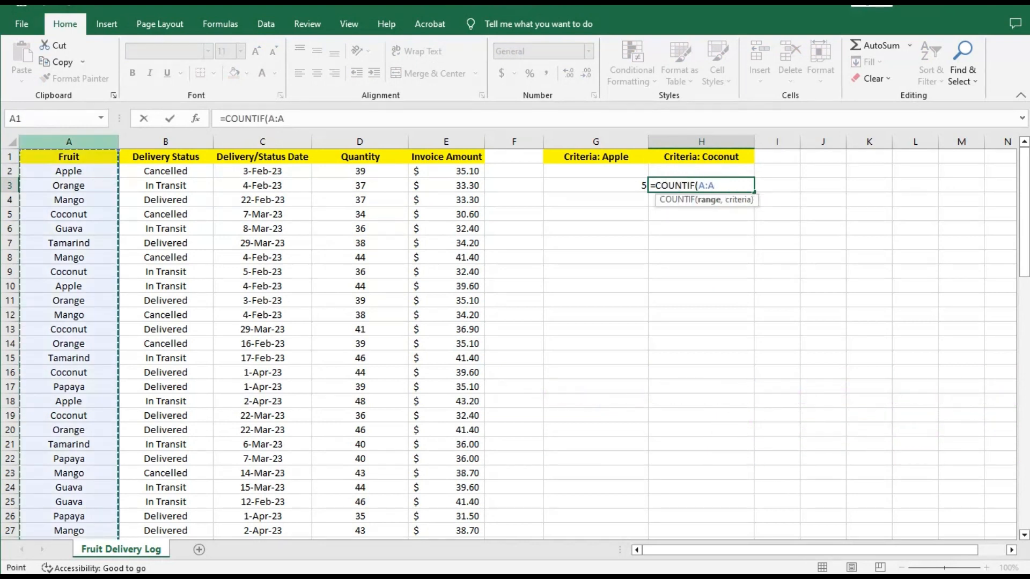
text(,)
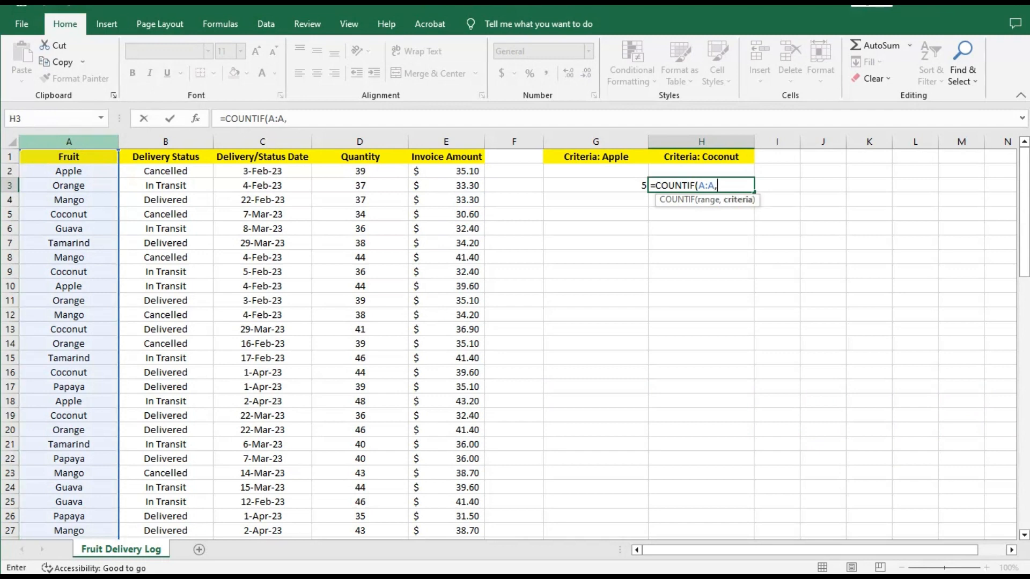
text("coconut")
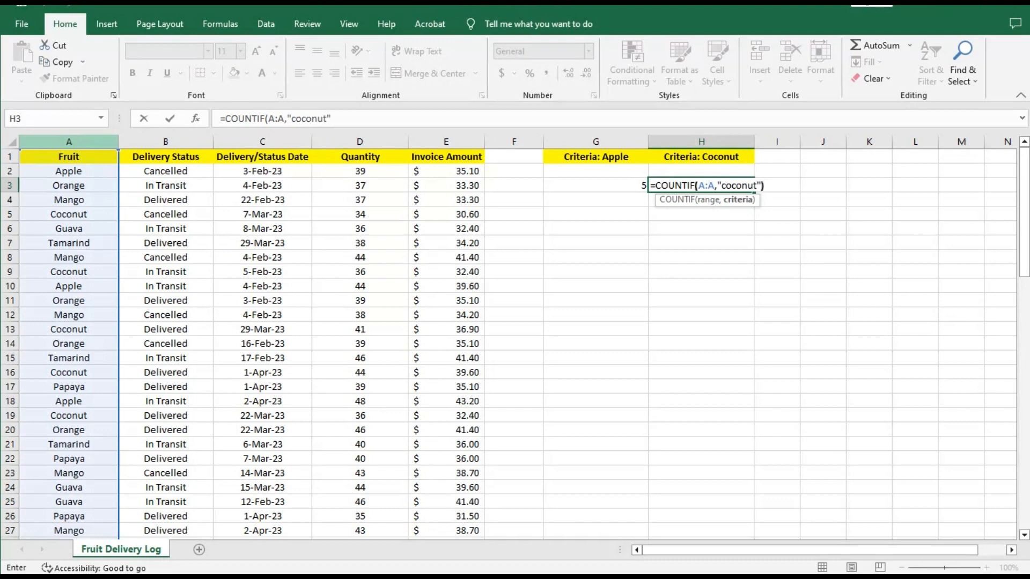
text())
key(Return)
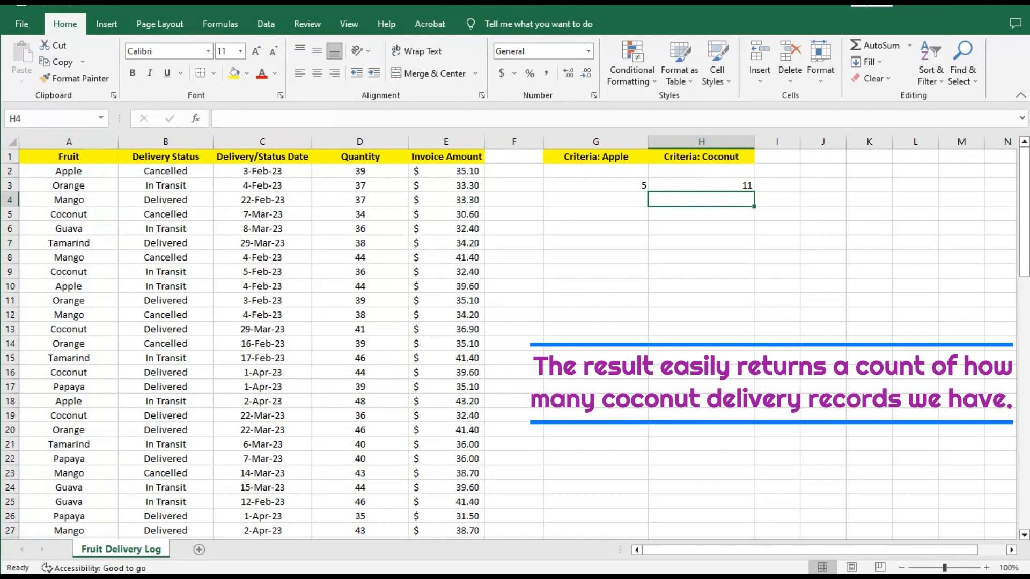
Copy the "Criteria: Apple" header from G1 to G6 and change the copy to "Criteria: Delivered".
click(596, 157)
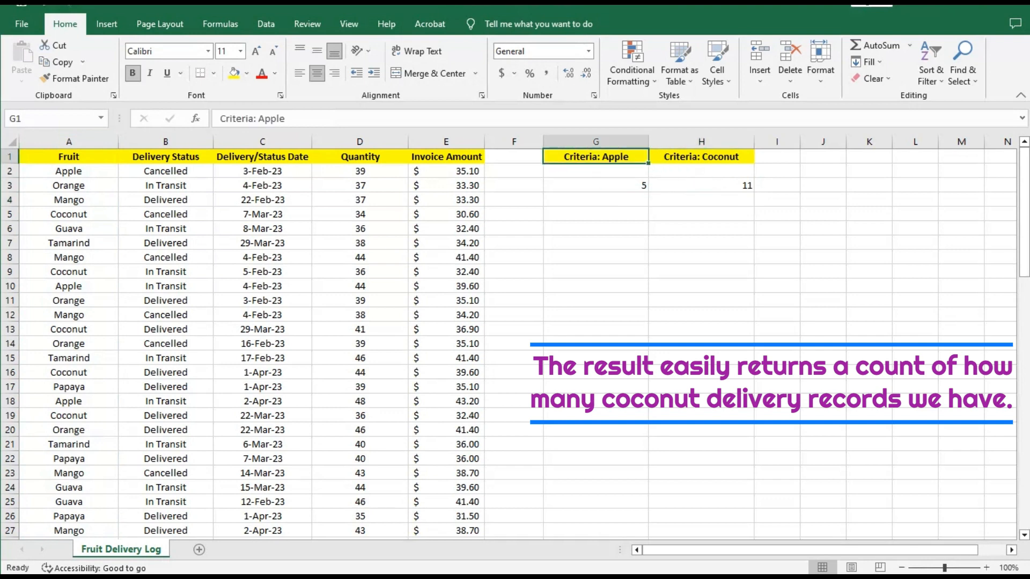
key(ctrl+c)
click(596, 229)
key(ctrl+v)
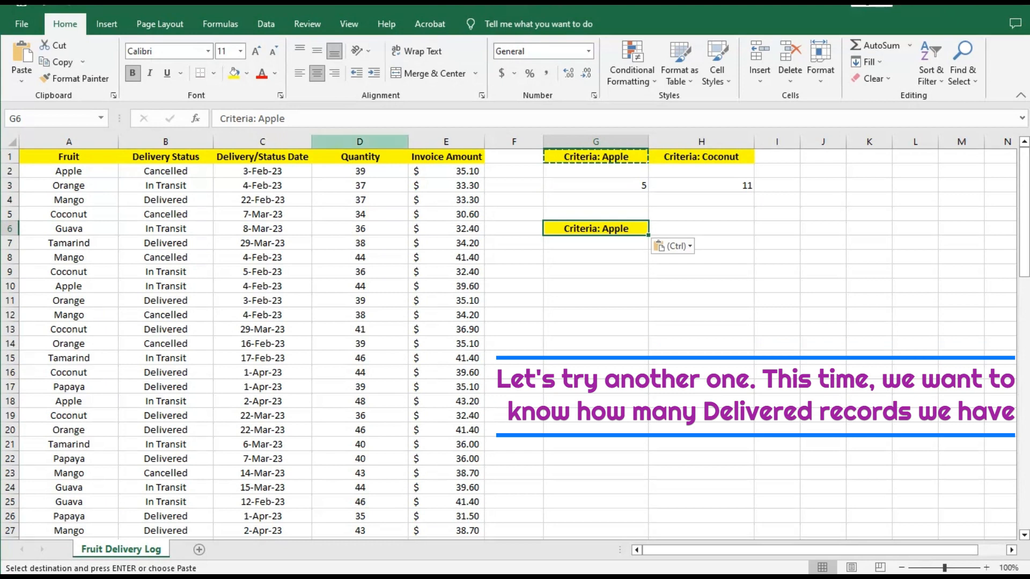
click(286, 118)
key(ctrl+shift+Left)
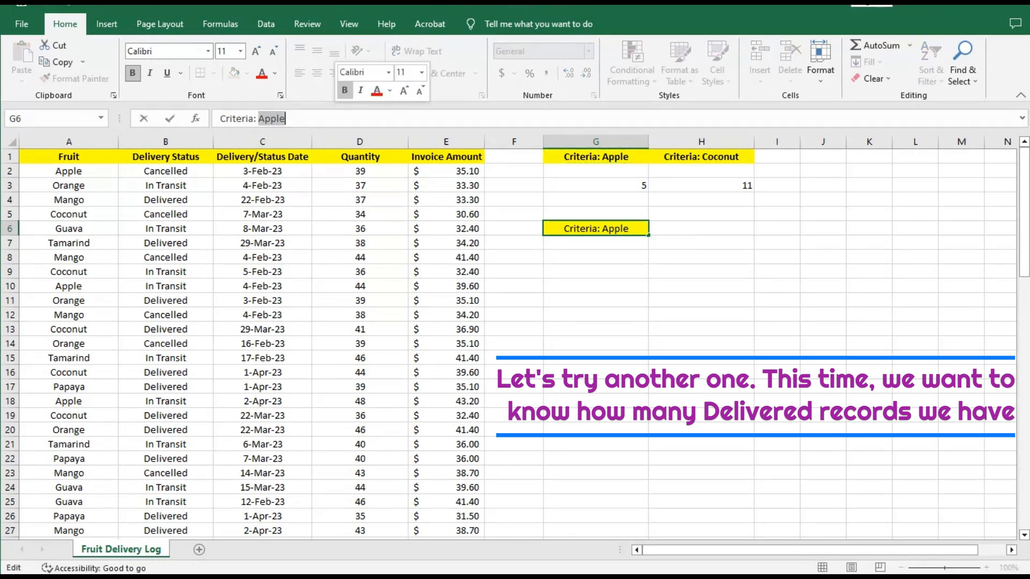
text(Delivered)
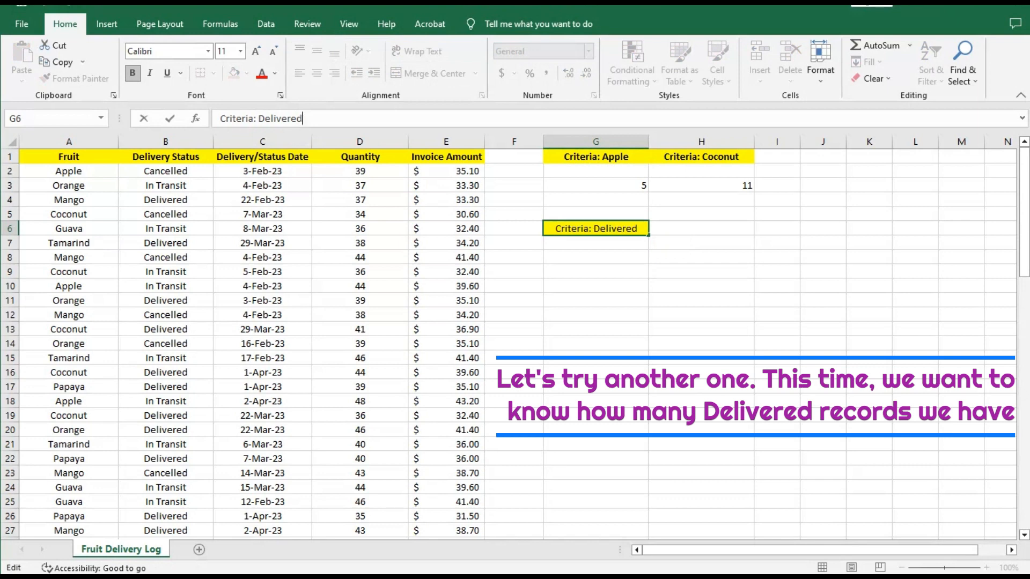
key(Return)
Enter the formula =COUNTIF(B:B,"delivered") in cell G8 to count the delivered records in the Delivery Status column.
key(Return)
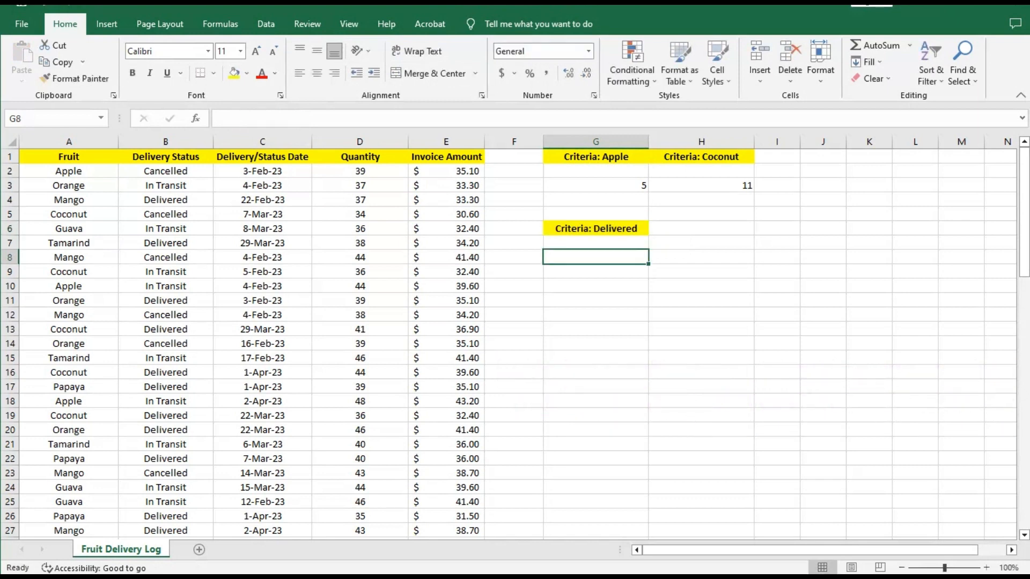
text(=)
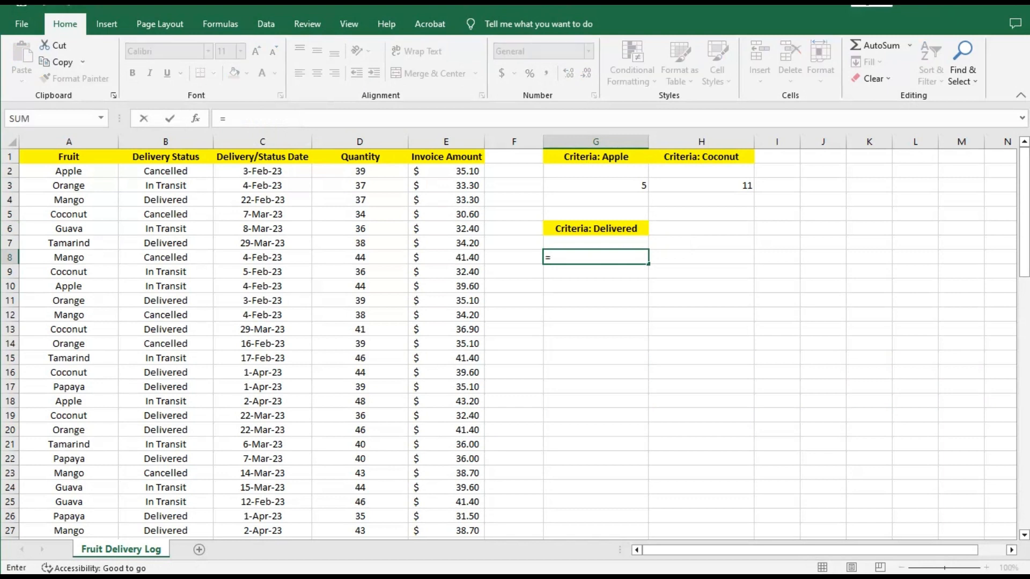
text(countif)
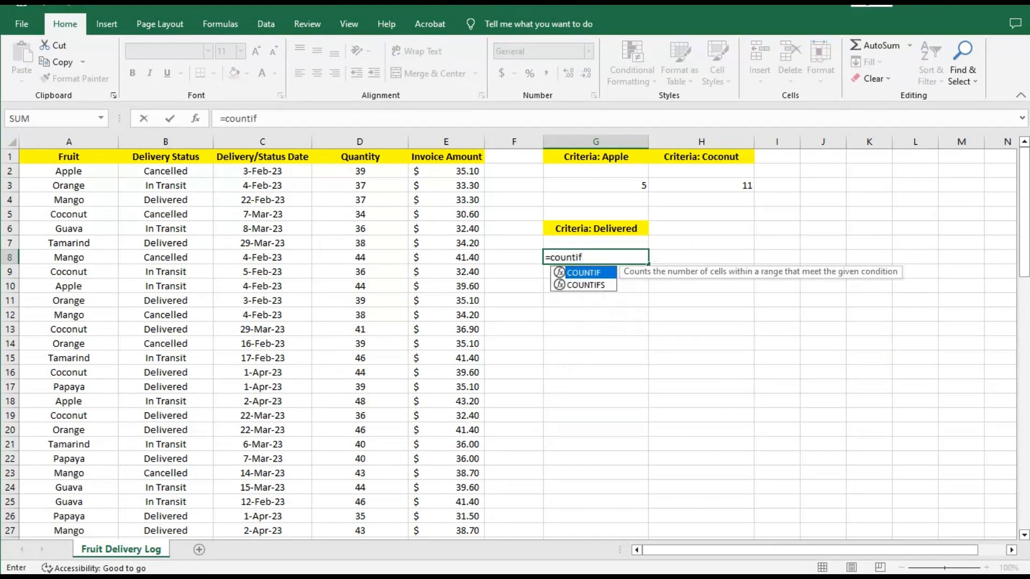
key(Tab)
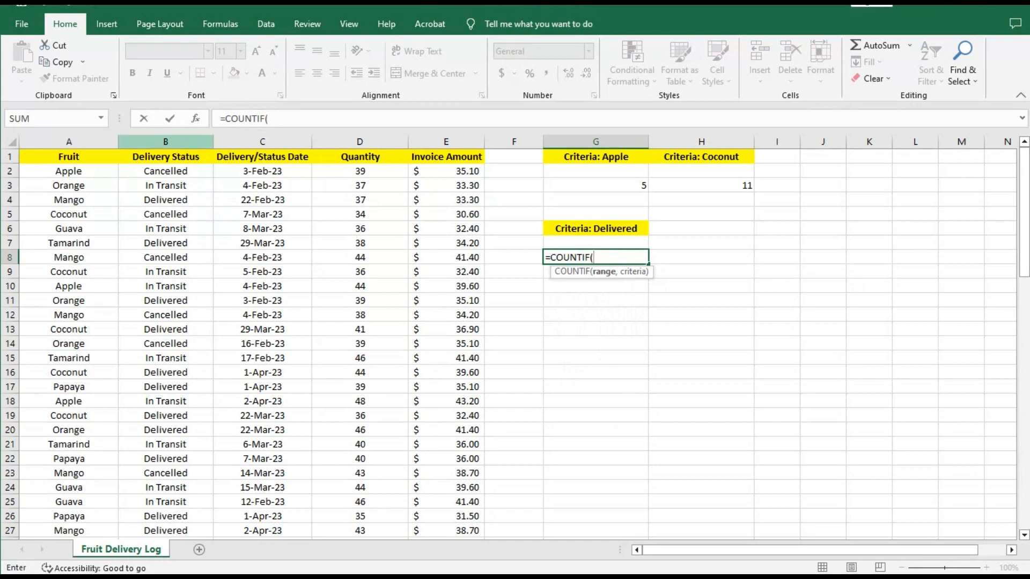
click(166, 141)
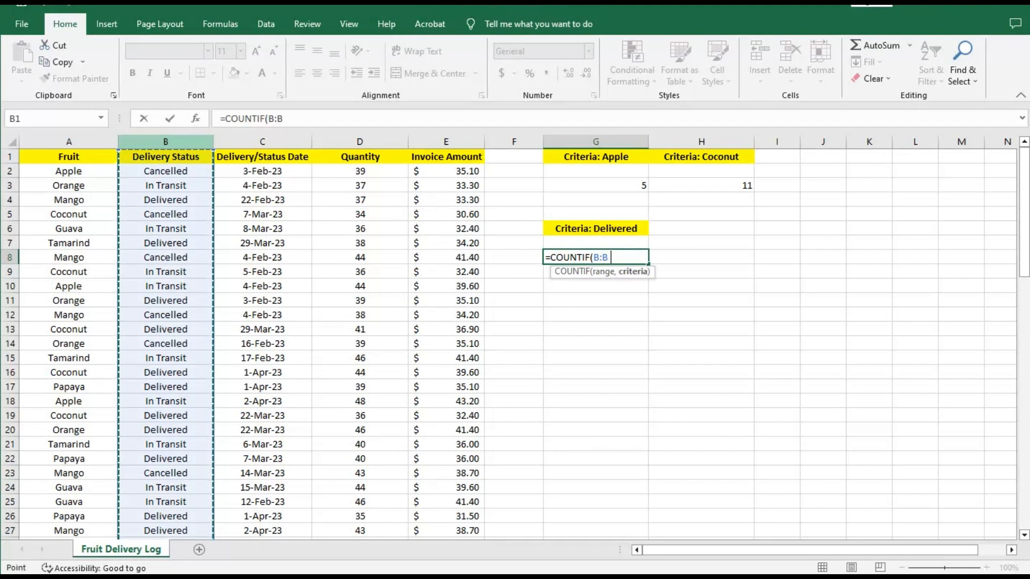
text(,")
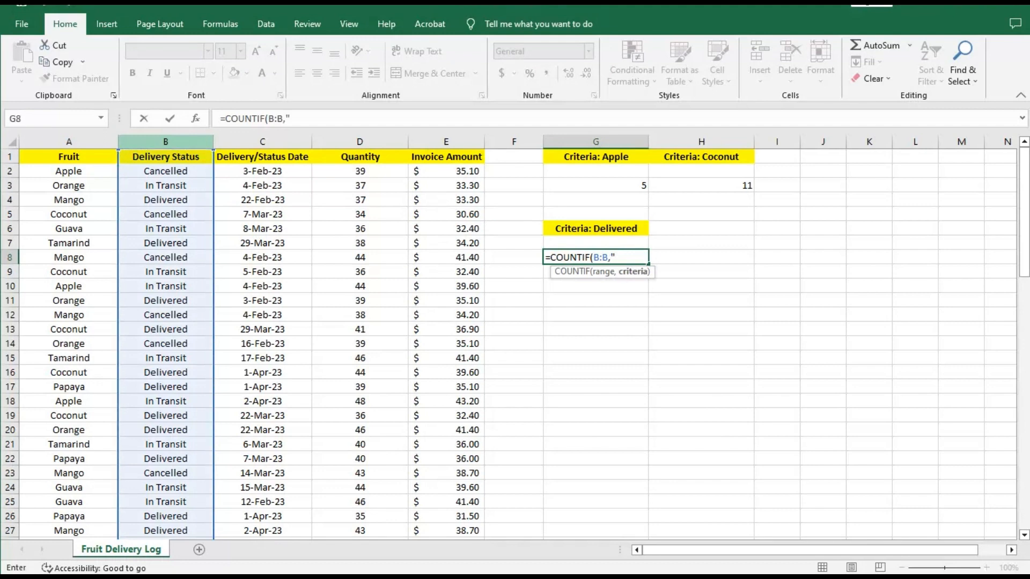
text(delivered"))
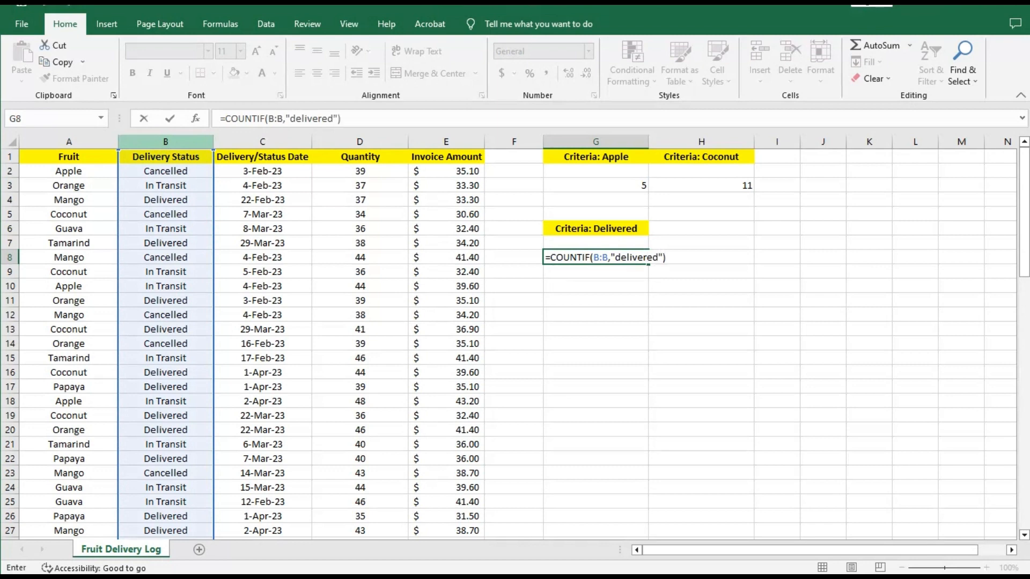
key(Return)
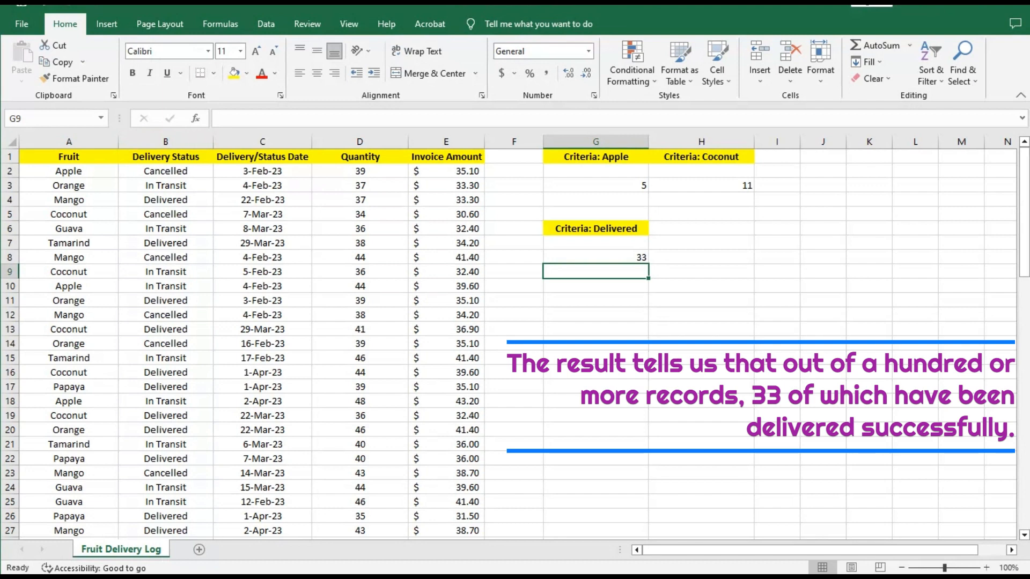
Copy the "Criteria: Delivered" header from G6 to H6 and change the copy to "Criteria: >February 01".
click(595, 228)
key(ctrl+c)
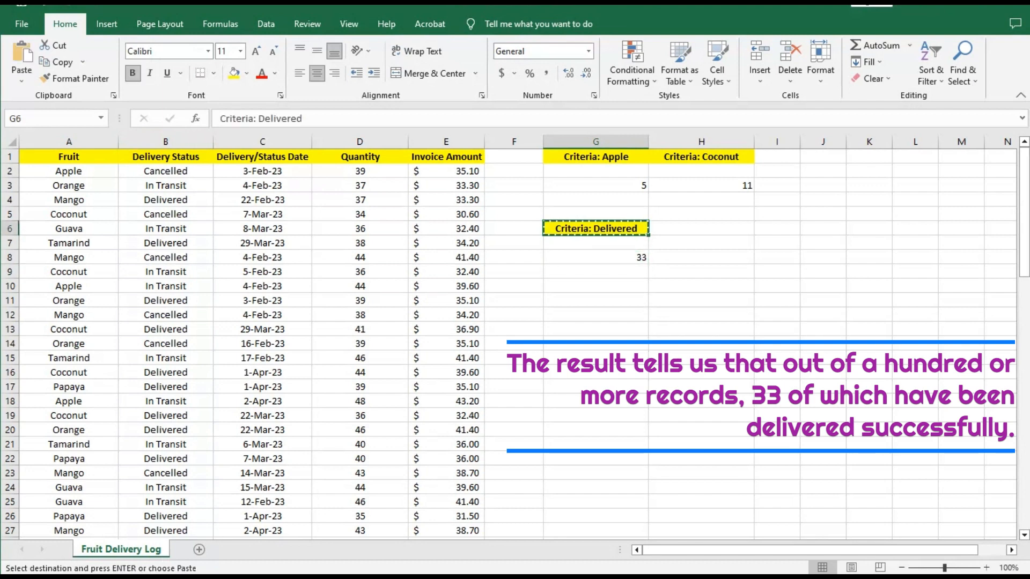
click(701, 229)
key(ctrl+v)
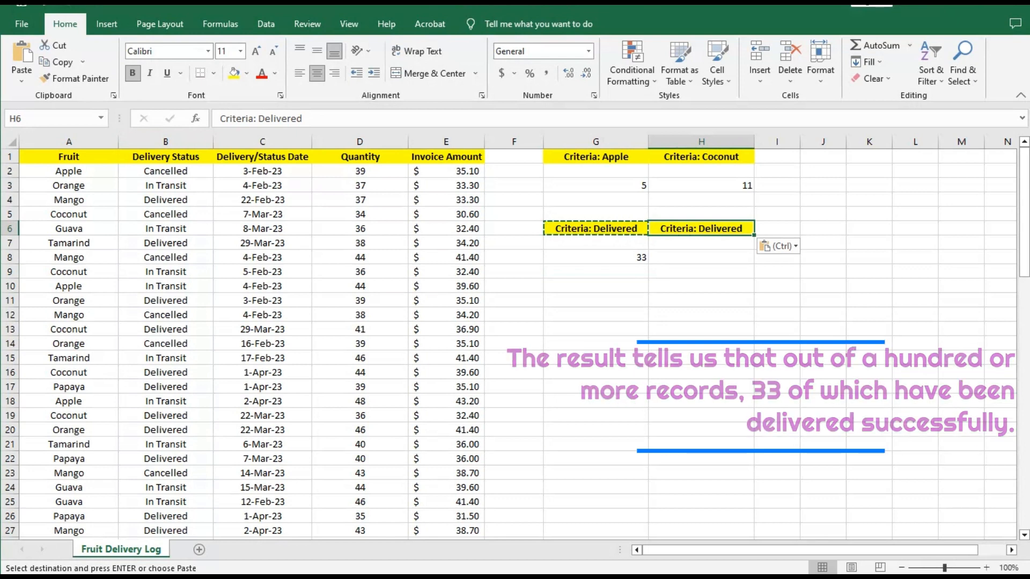
double_click(280, 118)
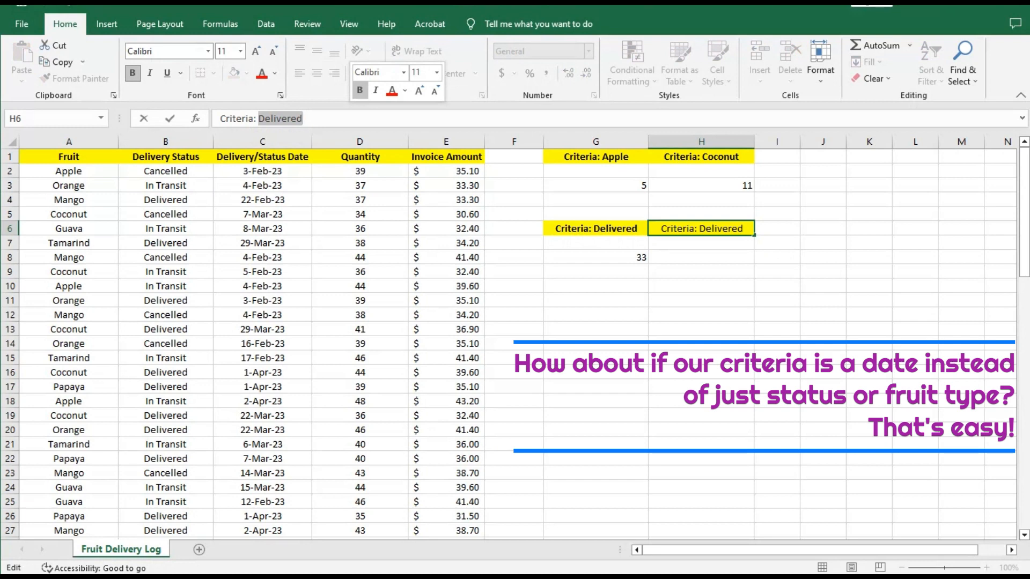
text(>)
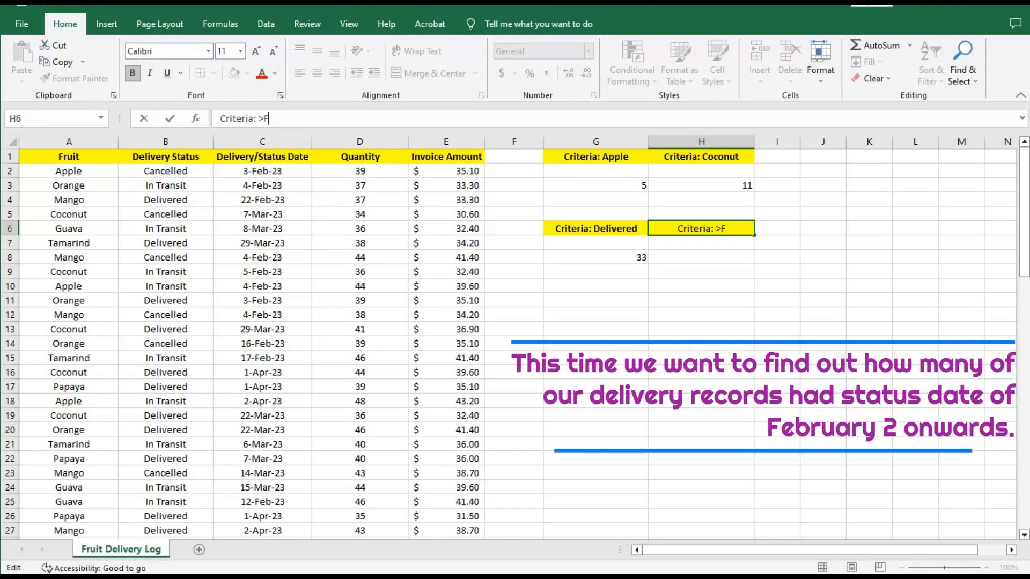
text(February 02)
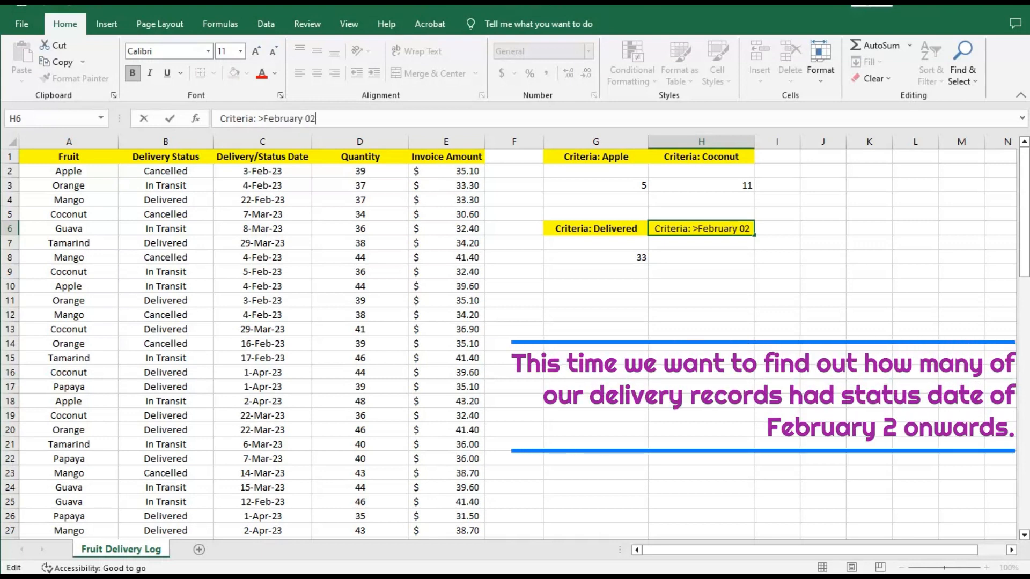
key(BackSpace)
text(1)
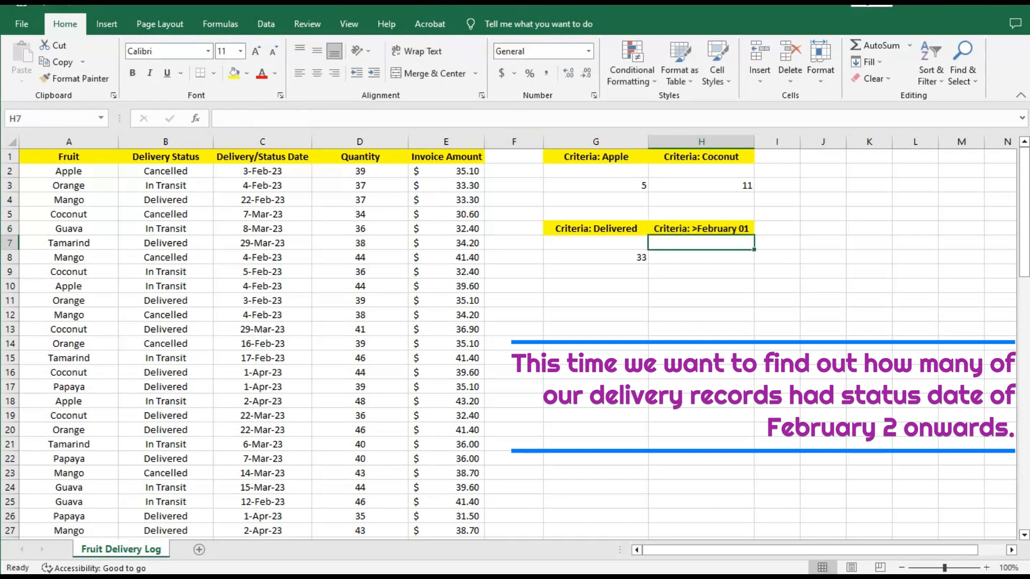
Enter the formula =COUNTIF(C:C,">02/01/2023") in cell H8 to count the records with a Delivery/Status Date after February 1, 2023.
click(701, 257)
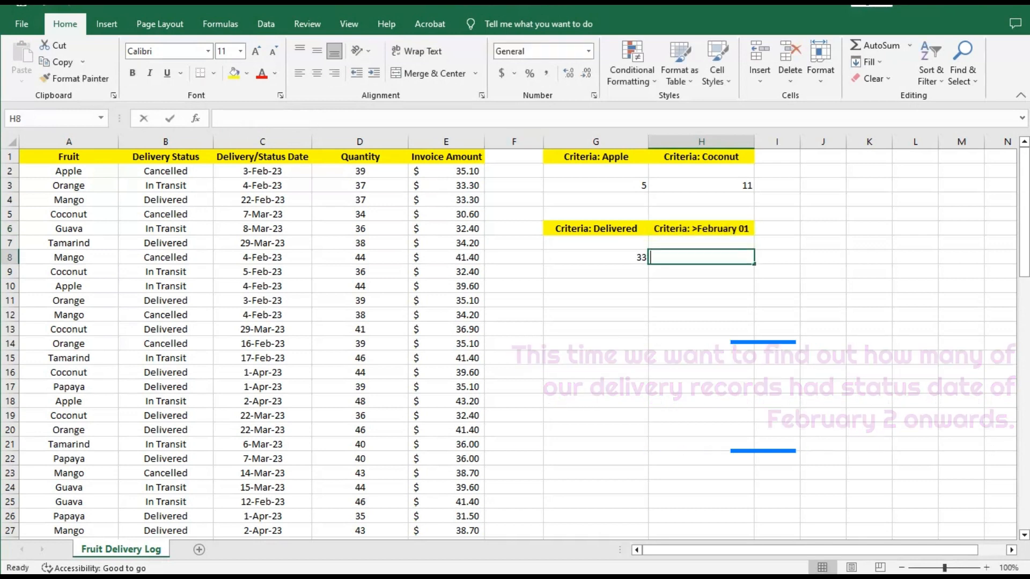
text(=countif)
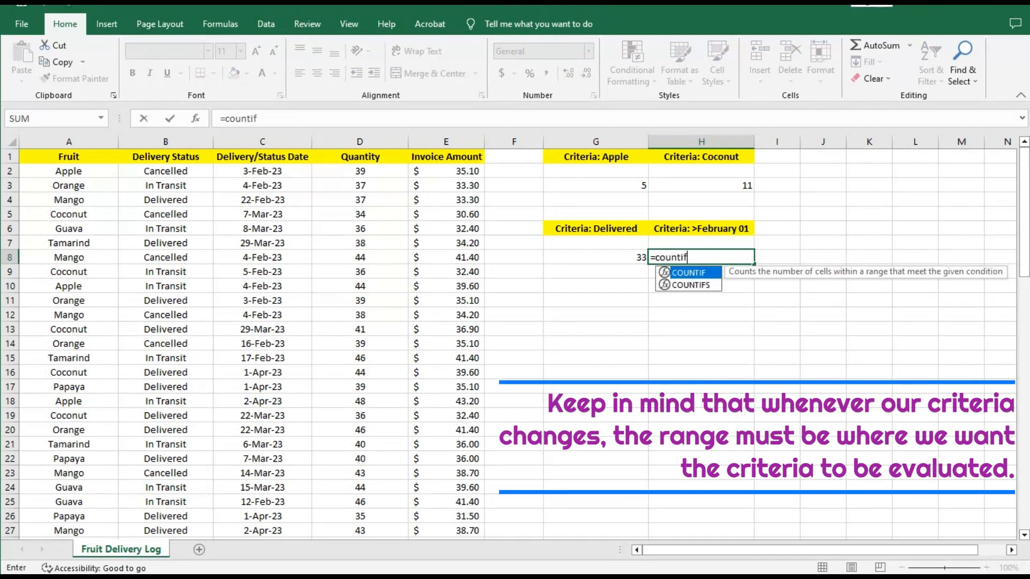
key(Tab)
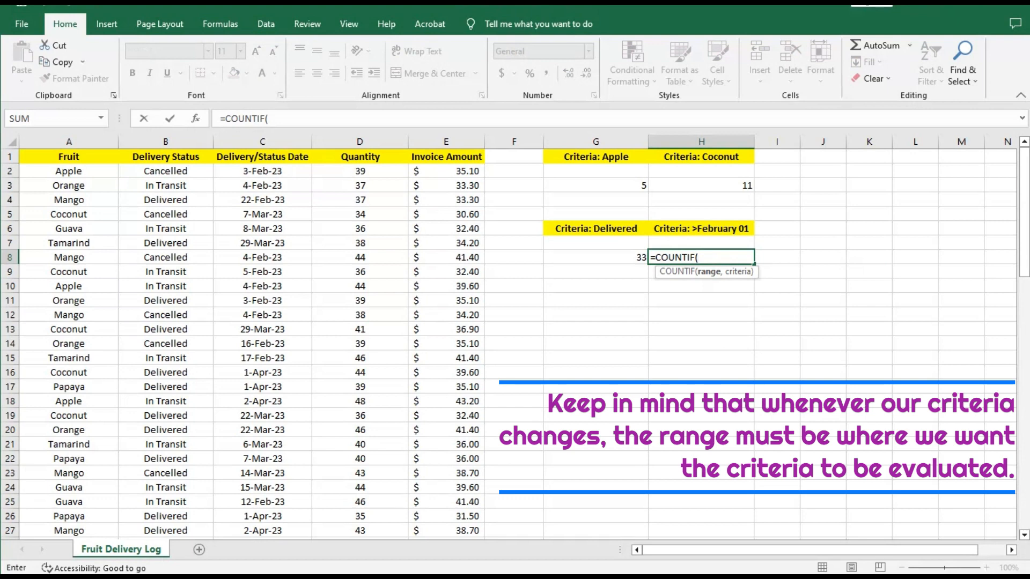
click(262, 141)
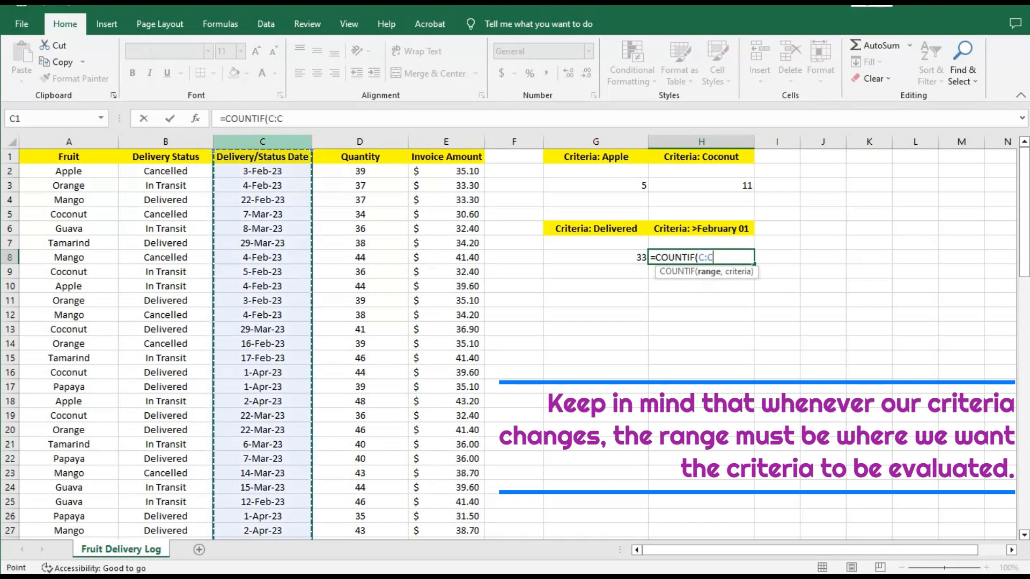
text(,)
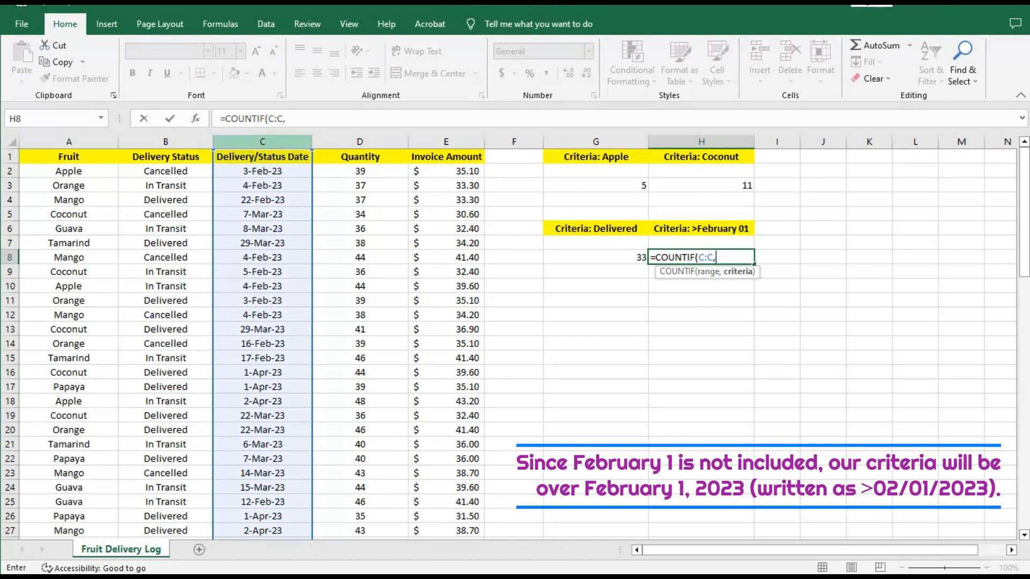
text(">02/01/20)
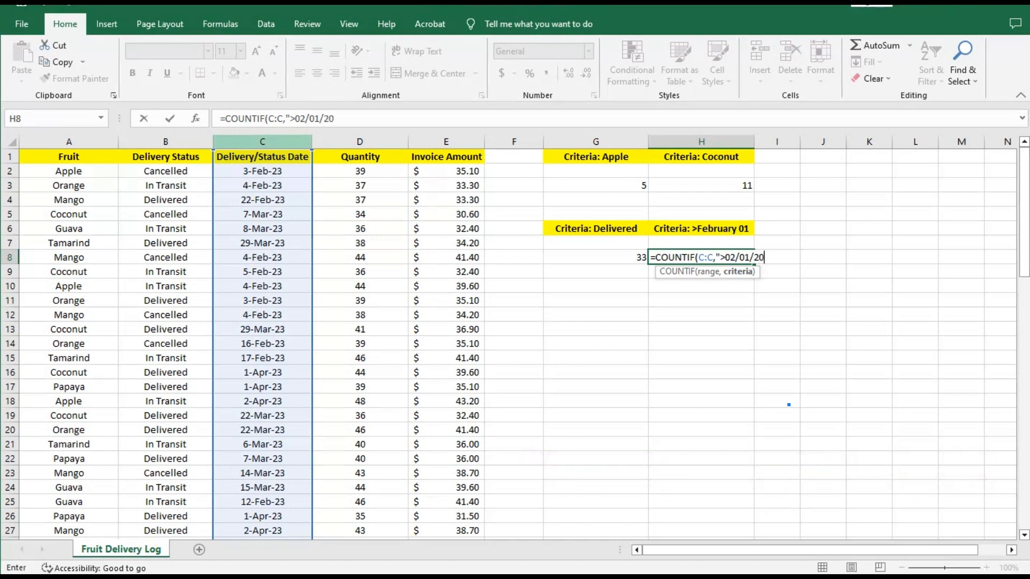
text(23)
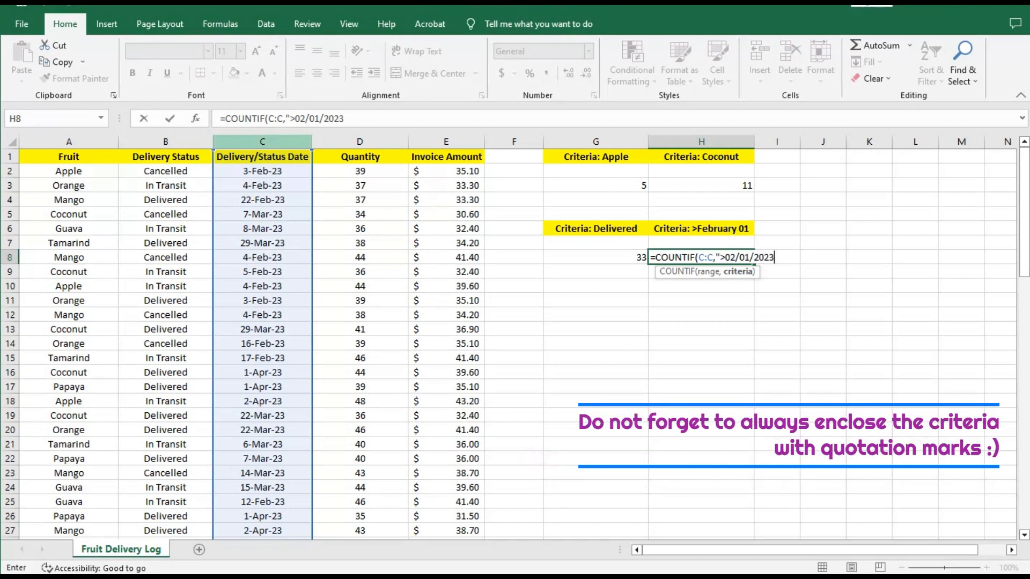
text("))
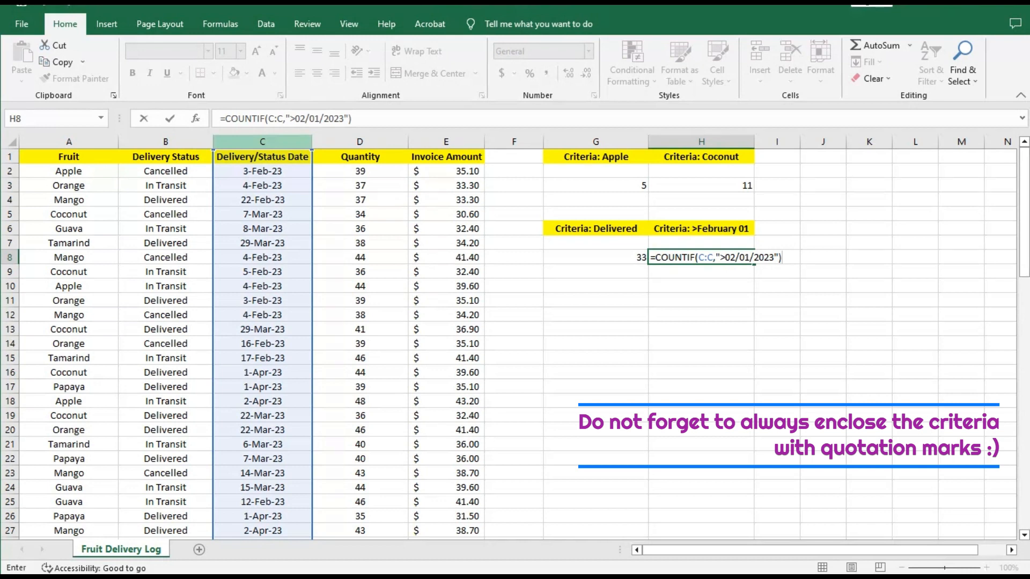
key(Return)
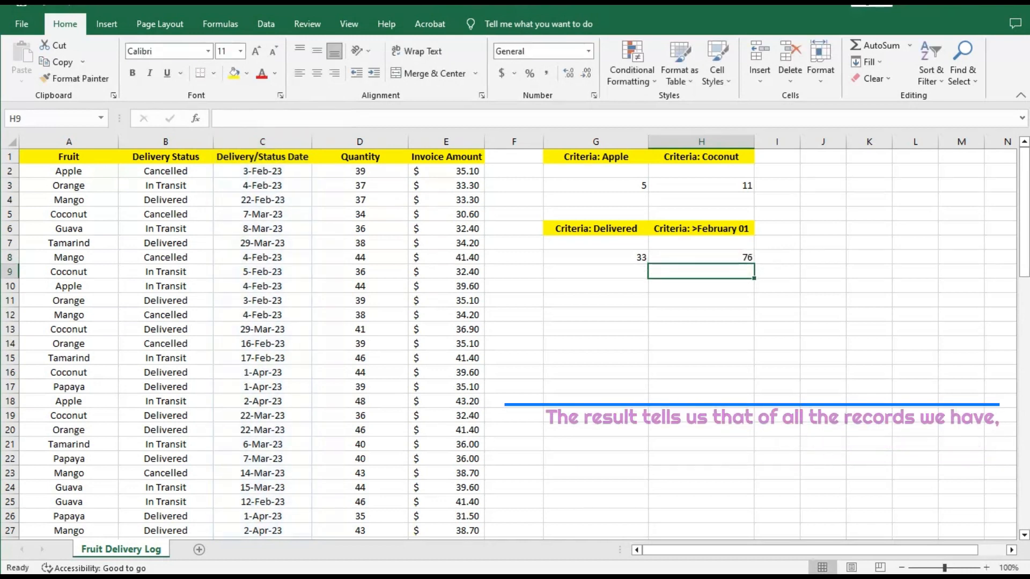
Turn on filtering for the whole sheet so the row 1 headers can be used to check the COUNTIF results.
click(701, 257)
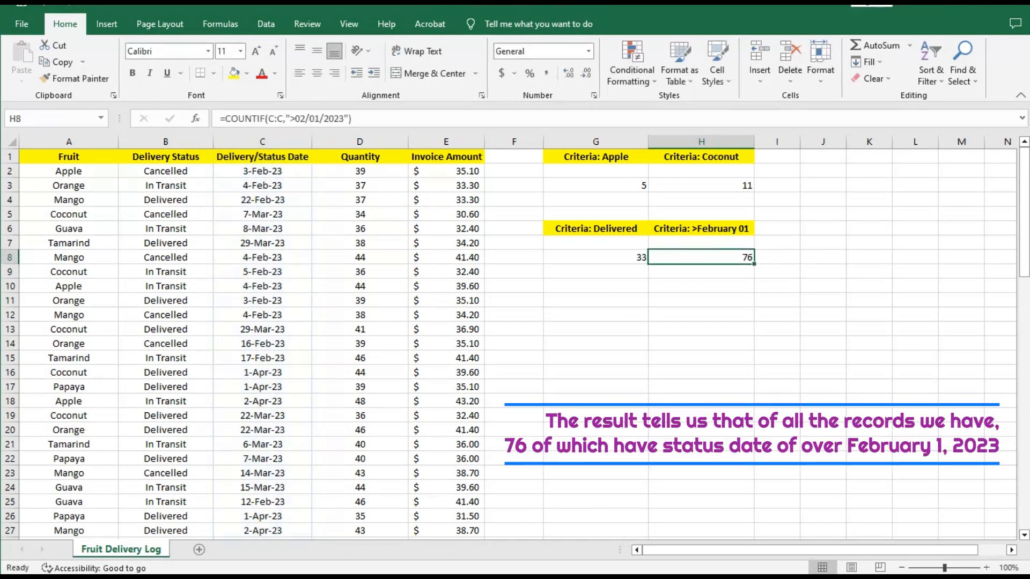
click(595, 186)
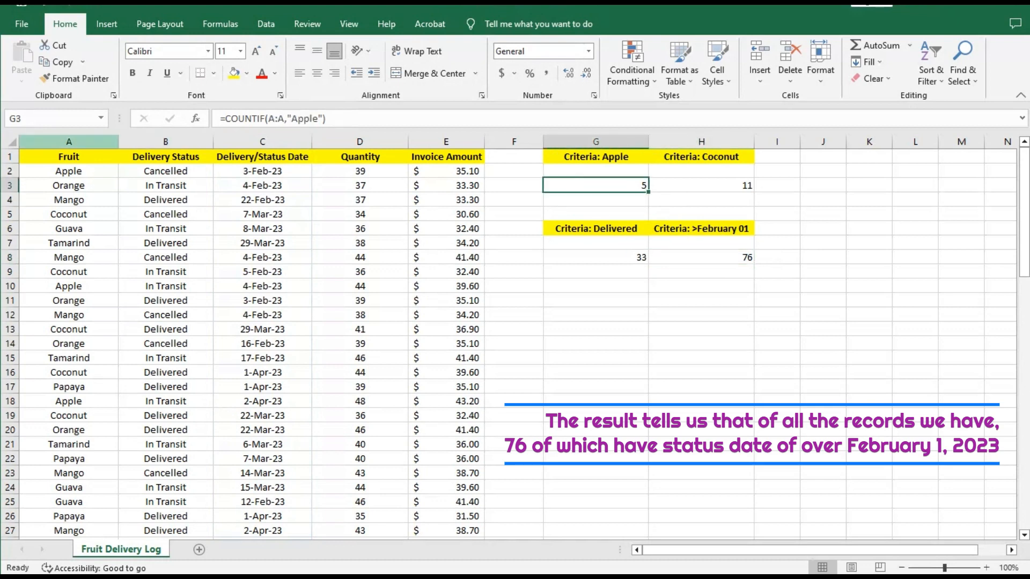
click(12, 142)
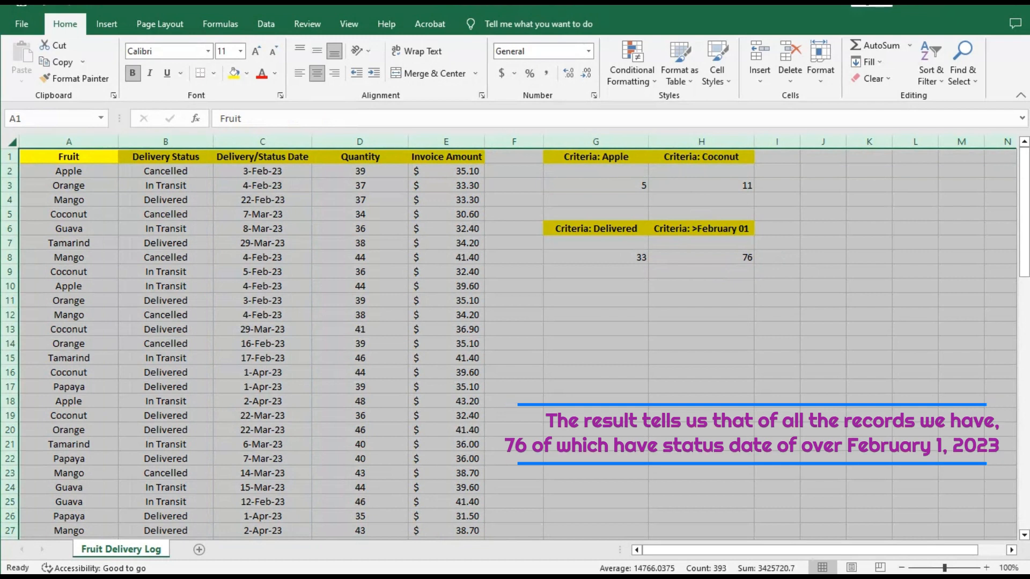
click(930, 64)
click(950, 150)
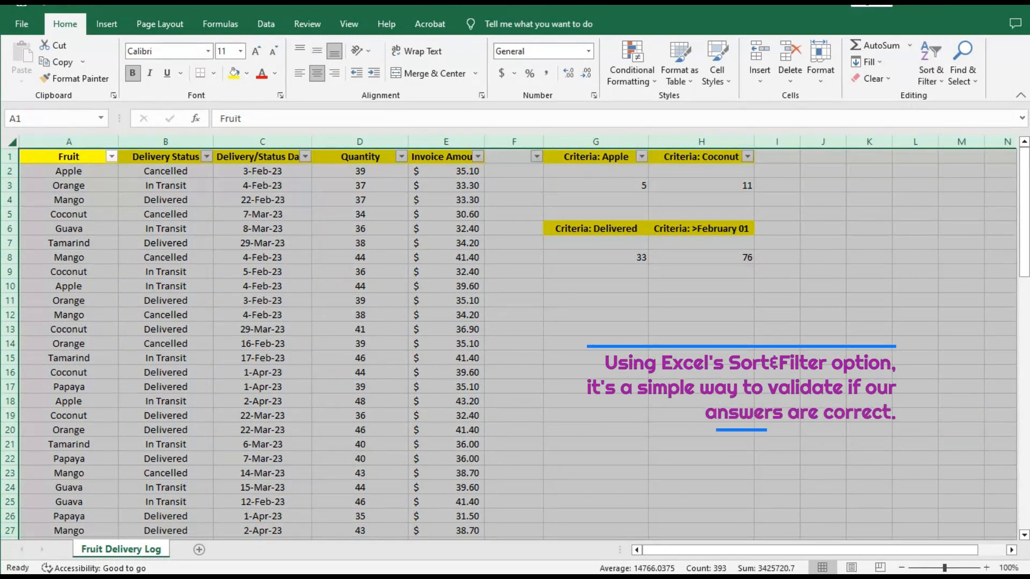
click(166, 185)
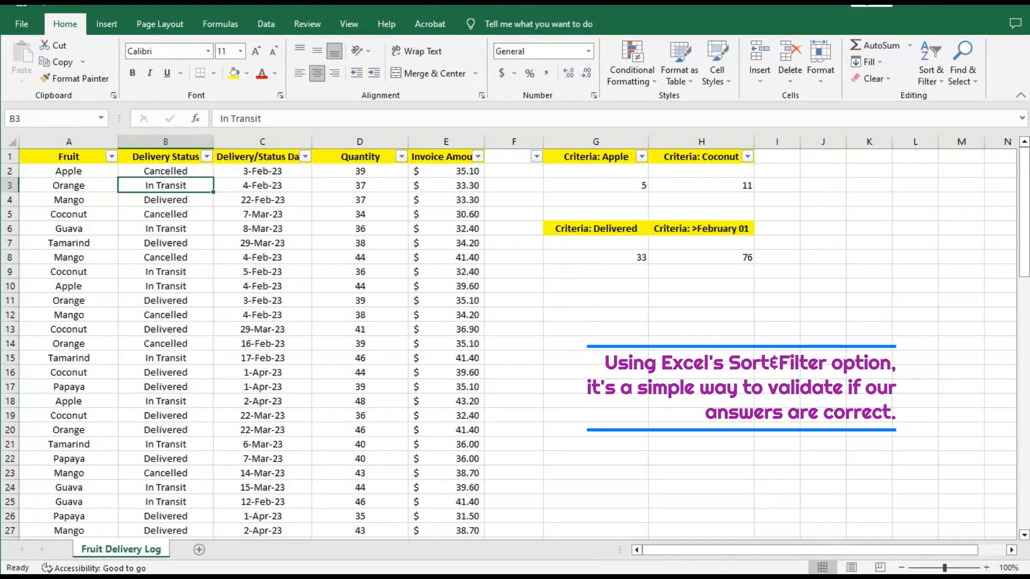
Filter the Fruit column to Apple only and select the filtered Apple cells to check their count against G3.
drag(595, 186, 595, 157)
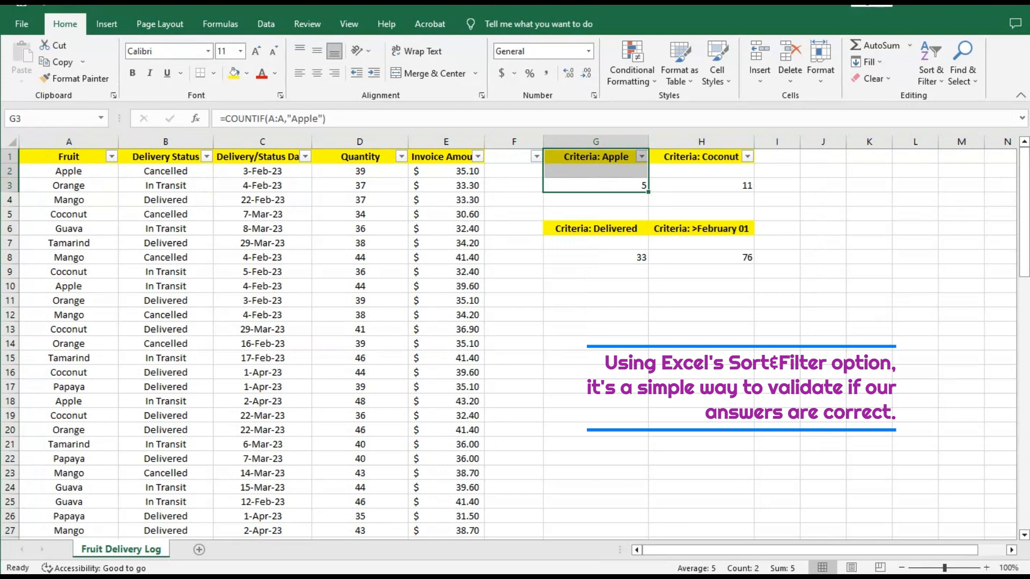
click(111, 156)
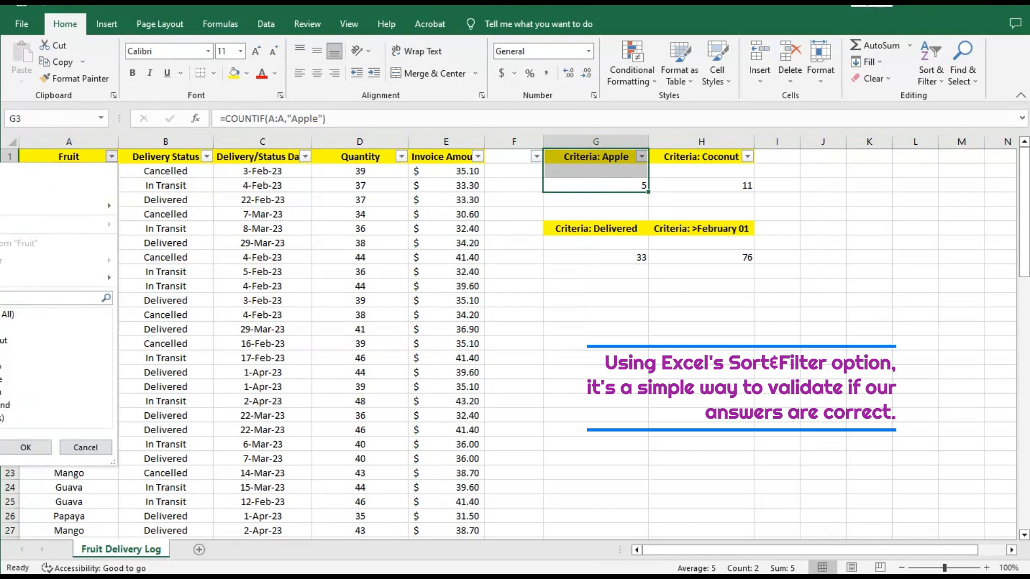
click(2, 314)
click(2, 328)
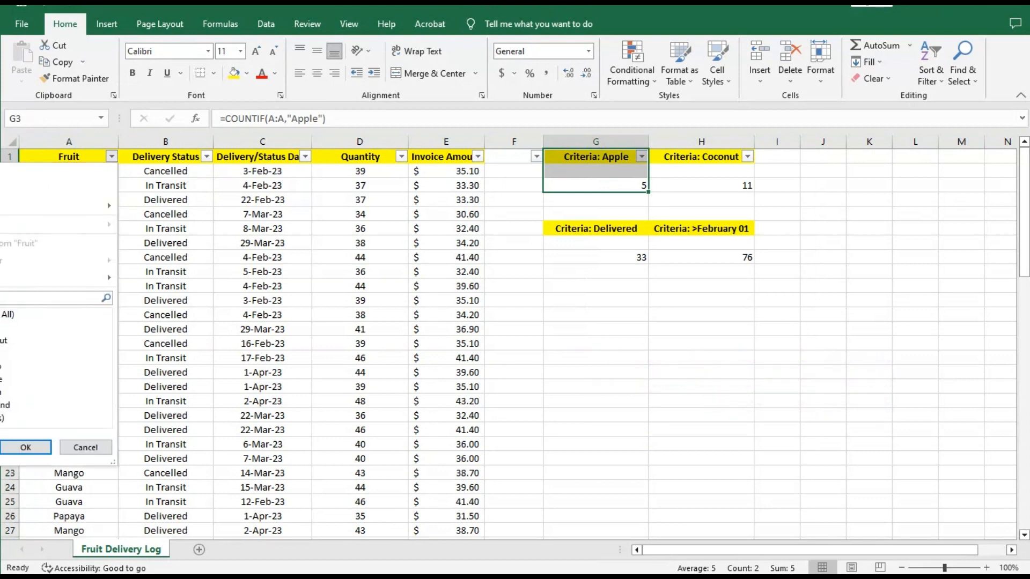
click(26, 447)
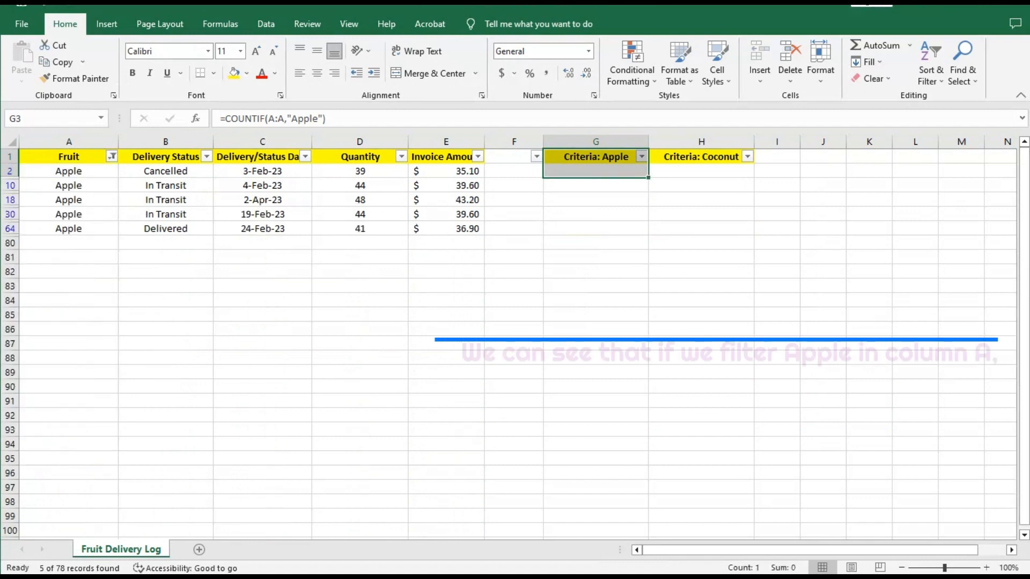
click(69, 171)
drag(68, 171, 69, 228)
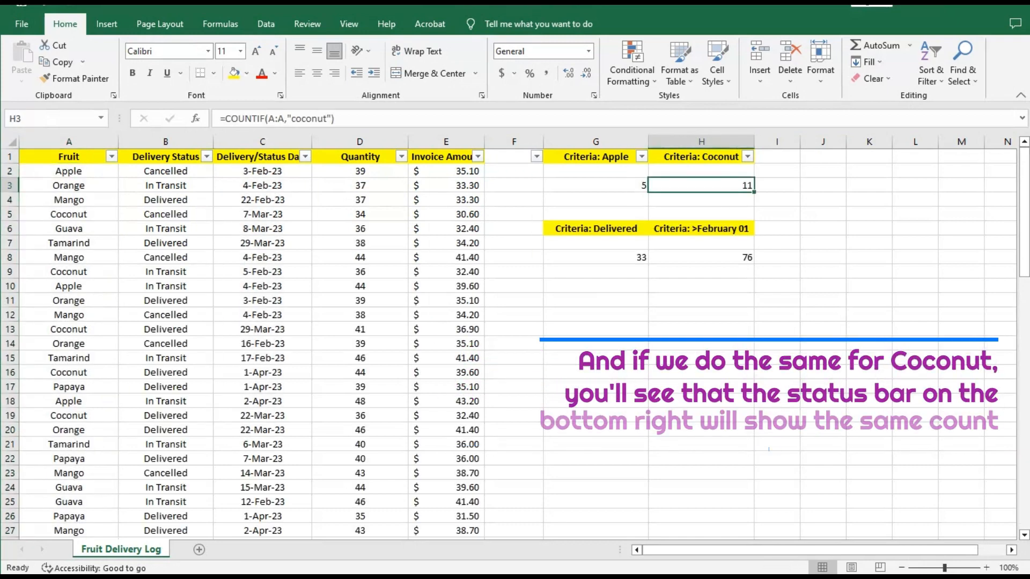
Filter the Fruit column to Coconut only and select the filtered Coconut cells to check their count against H3.
key(shift+Up)
key(shift+Up)
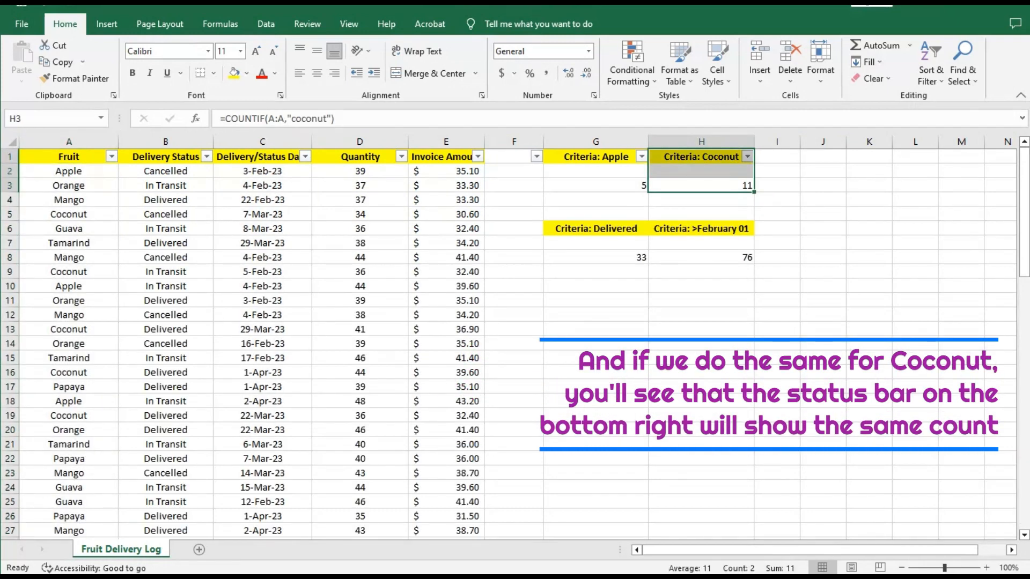
click(111, 157)
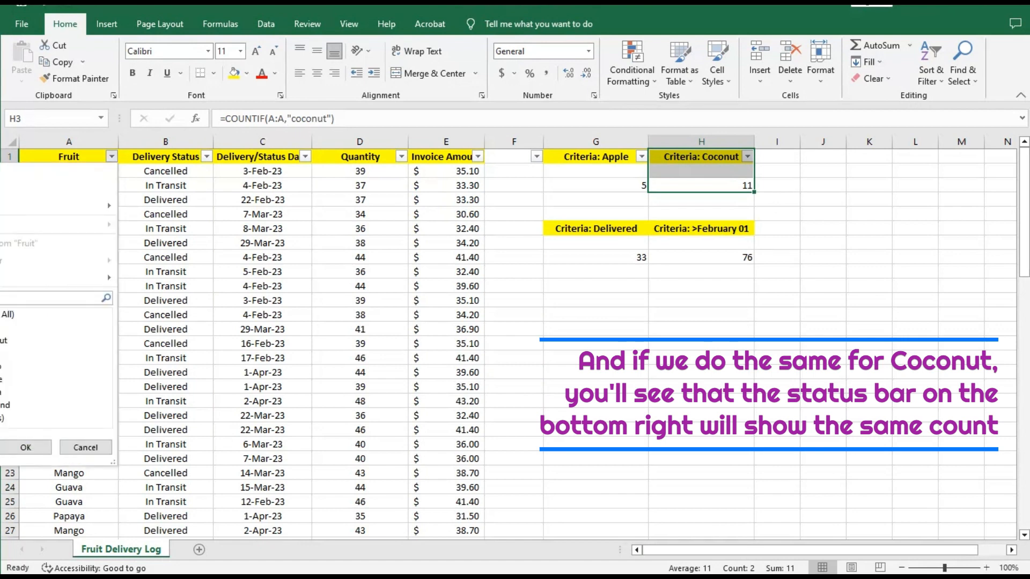
click(8, 315)
click(3, 340)
click(25, 447)
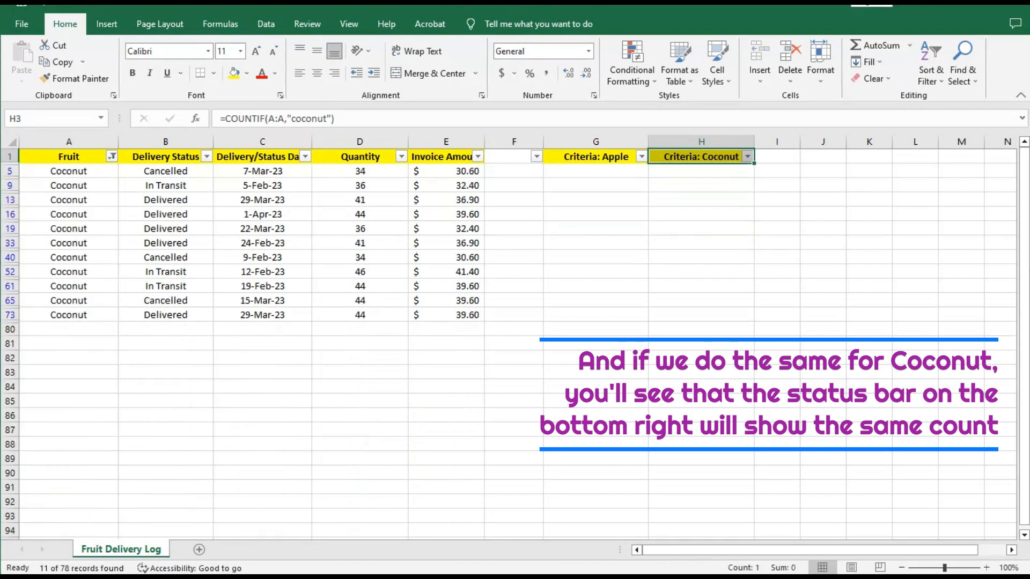
drag(69, 170, 69, 316)
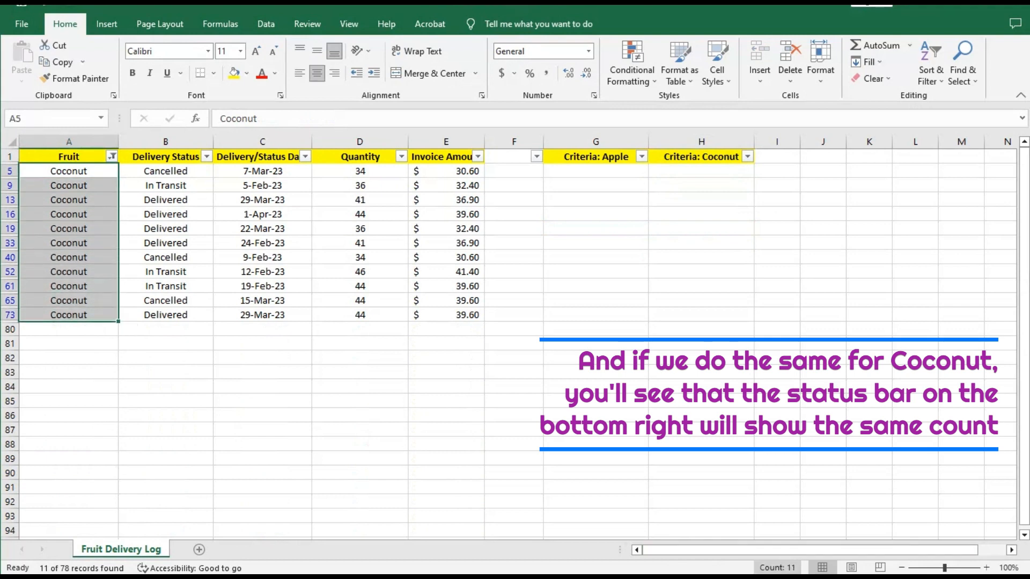
Reset the Fruit column filter to show all fruits.
click(111, 156)
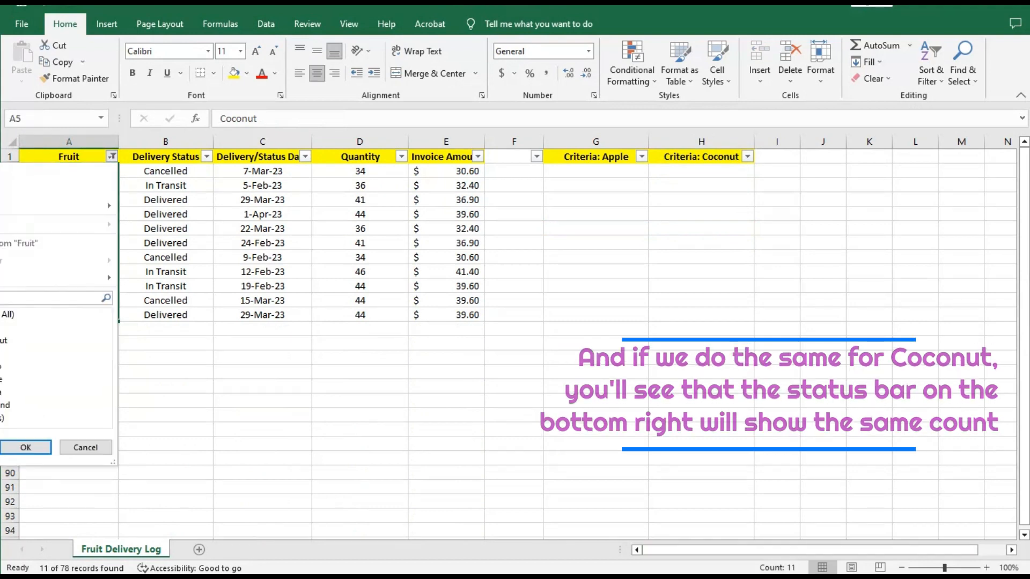
click(7, 315)
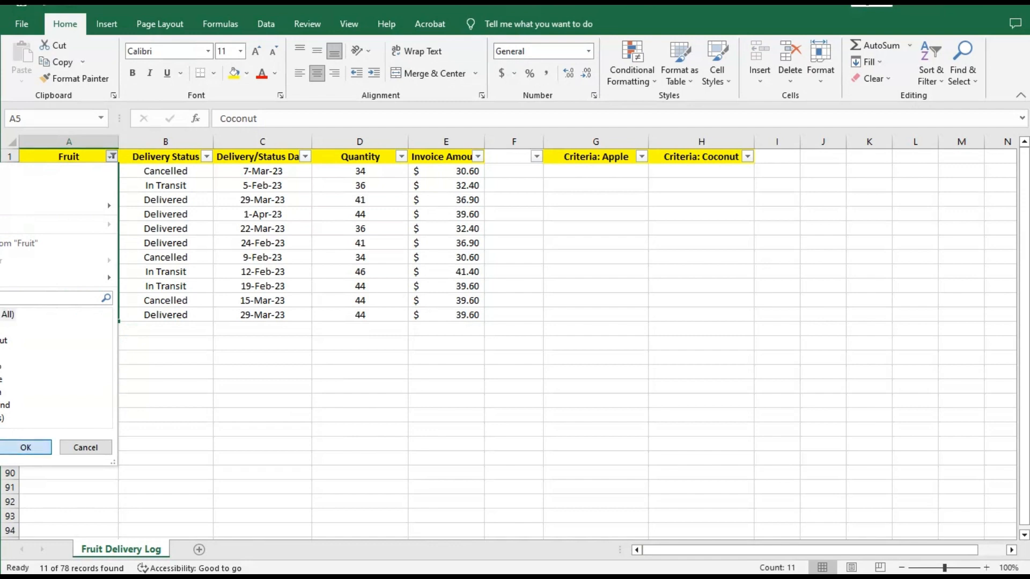
click(26, 447)
Filter the Delivery Status column to Delivered only and select the filtered cells to check their count against G8.
click(595, 258)
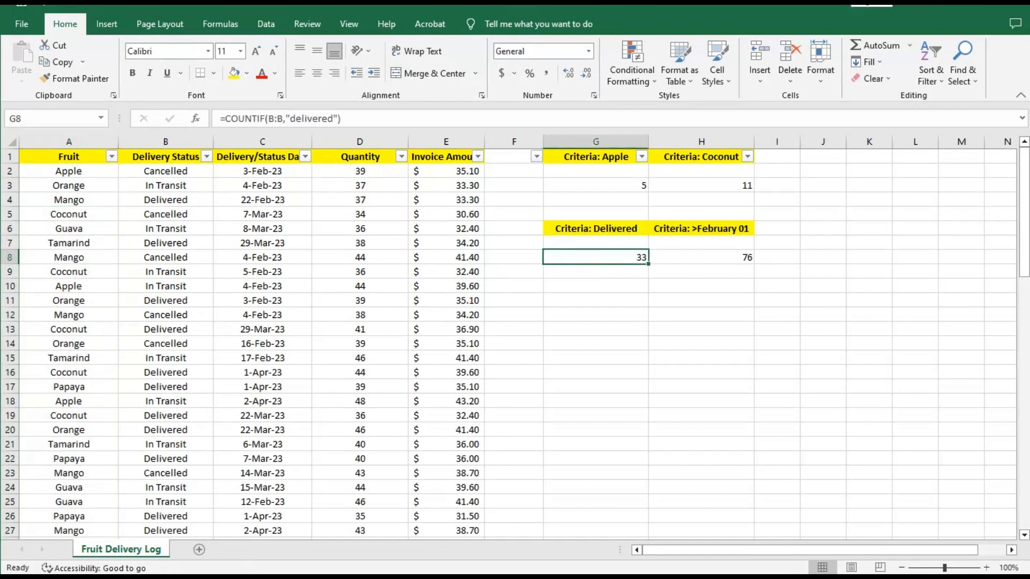
click(207, 156)
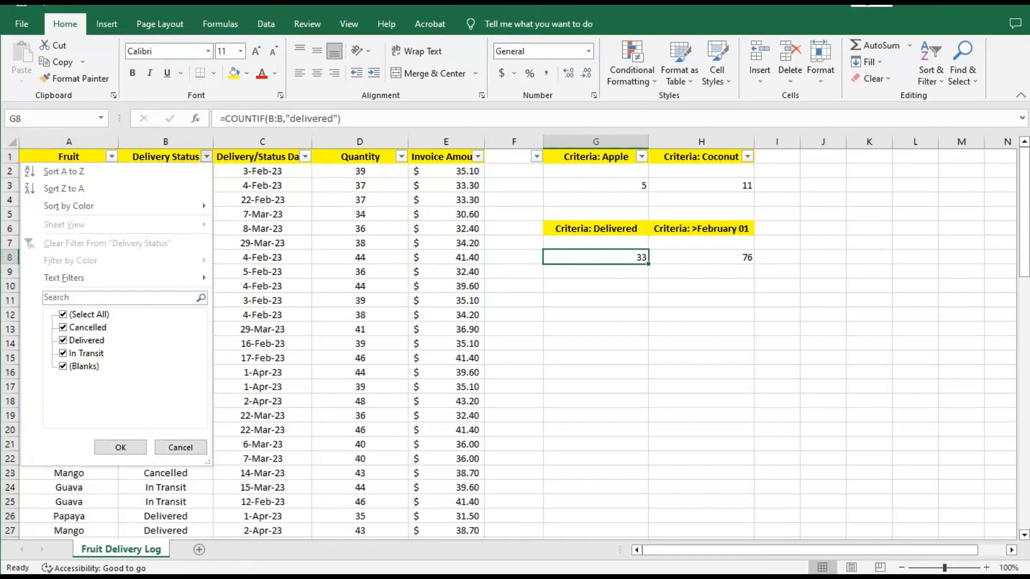
click(63, 314)
click(63, 340)
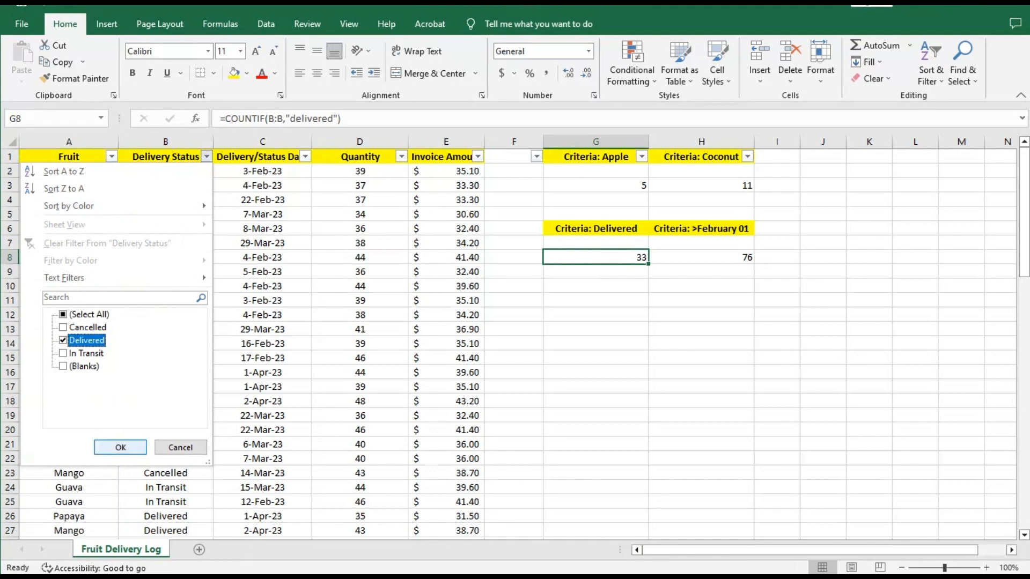
key(Return)
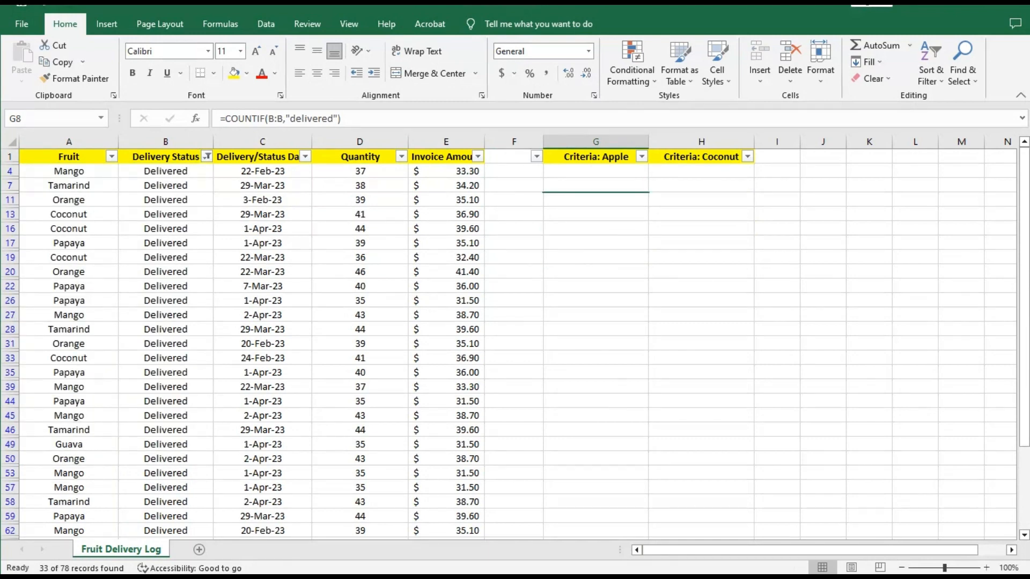
click(165, 171)
key(ctrl+shift+Down)
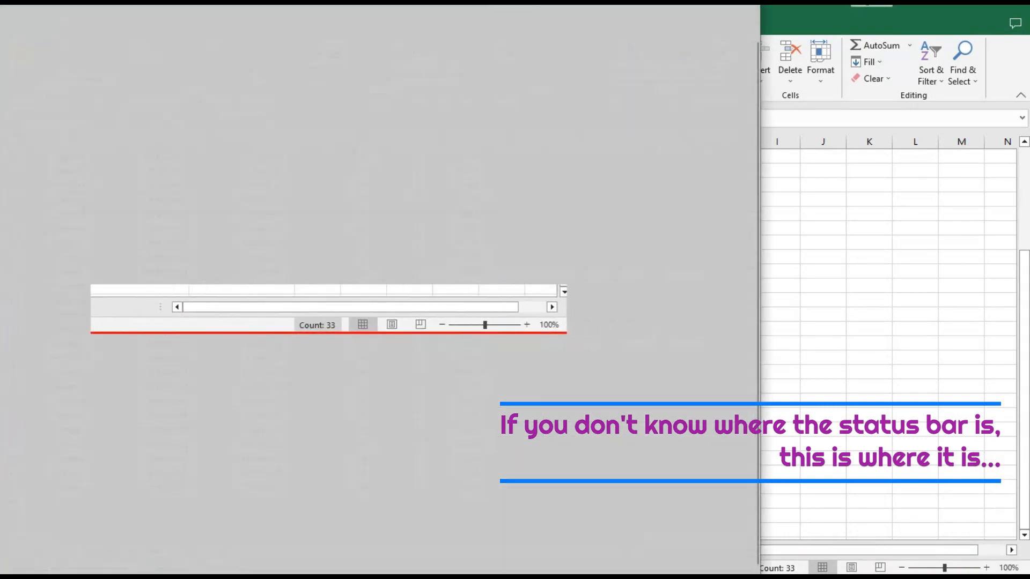
Switch to Snip & Sketch, circle the count in the status bar snip with the yellow highlighter, and close the window.
drag(527, 6, 736, 8)
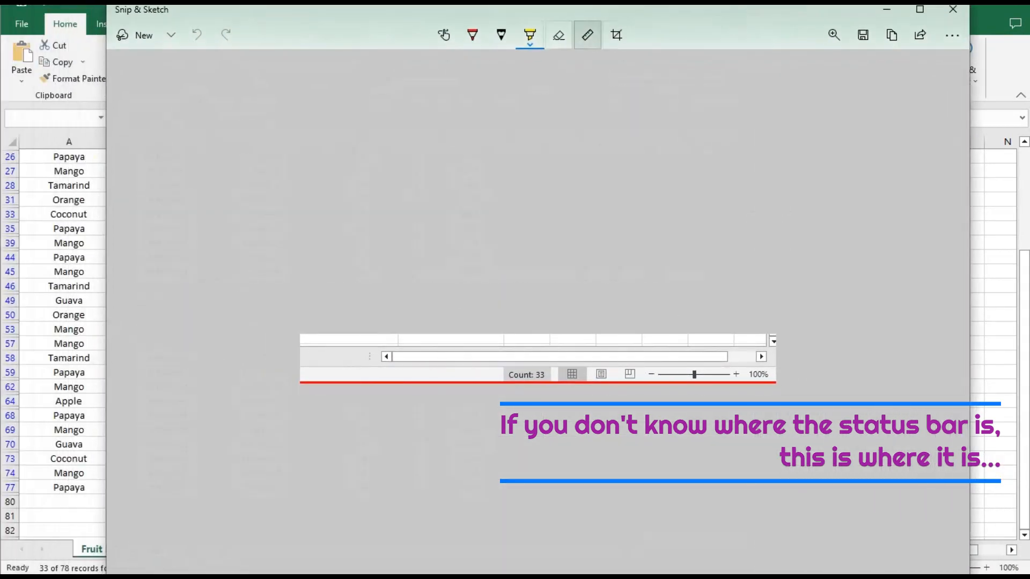
mouse_move(553, 351)
mouse_down()
mouse_move(488, 378)
mouse_move(558, 356)
mouse_up()
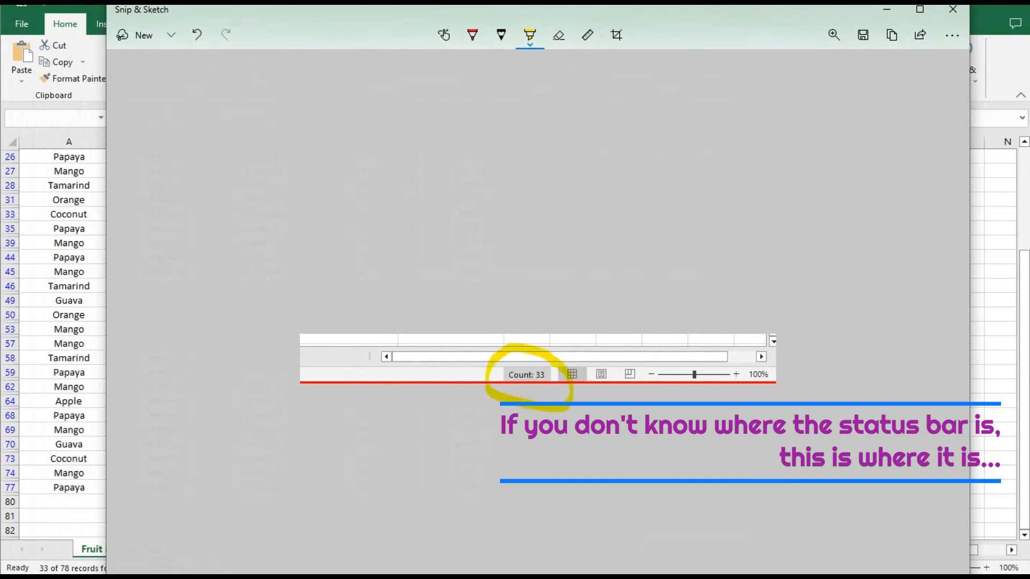
click(952, 10)
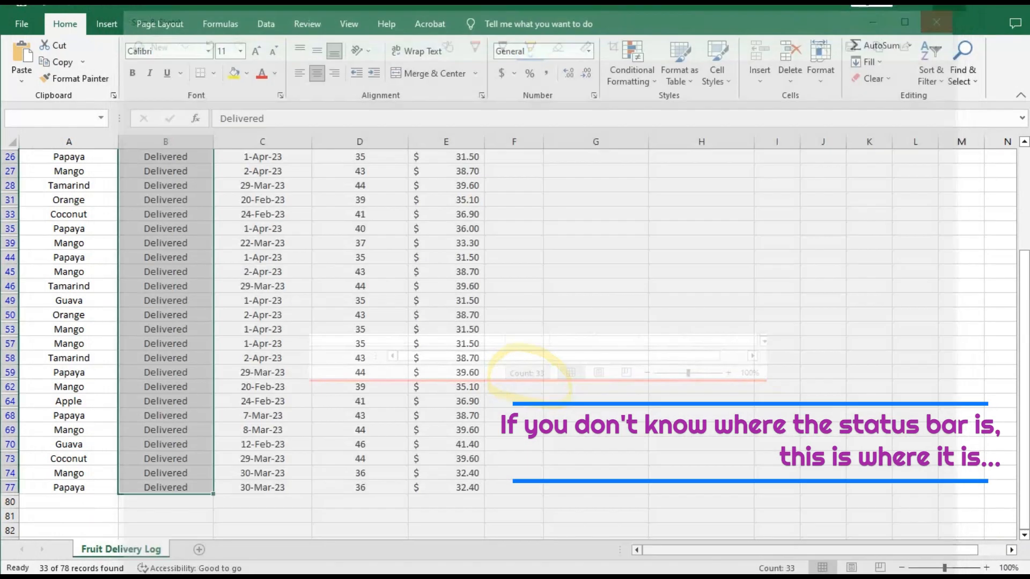
Reset the Delivery Status filter to show all values and turn off filtering on the sheet.
scroll(515, 344, up, 4)
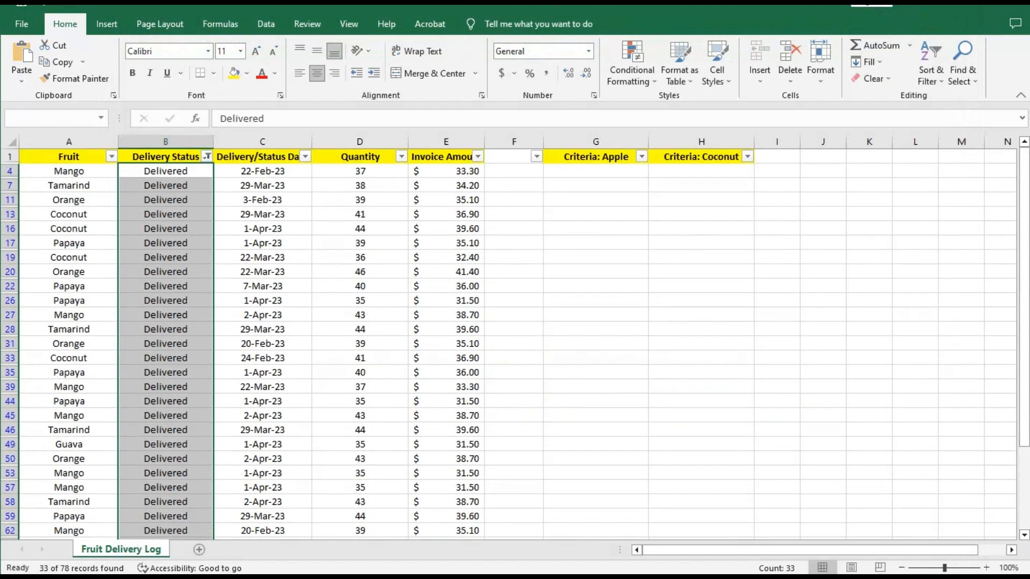
click(207, 157)
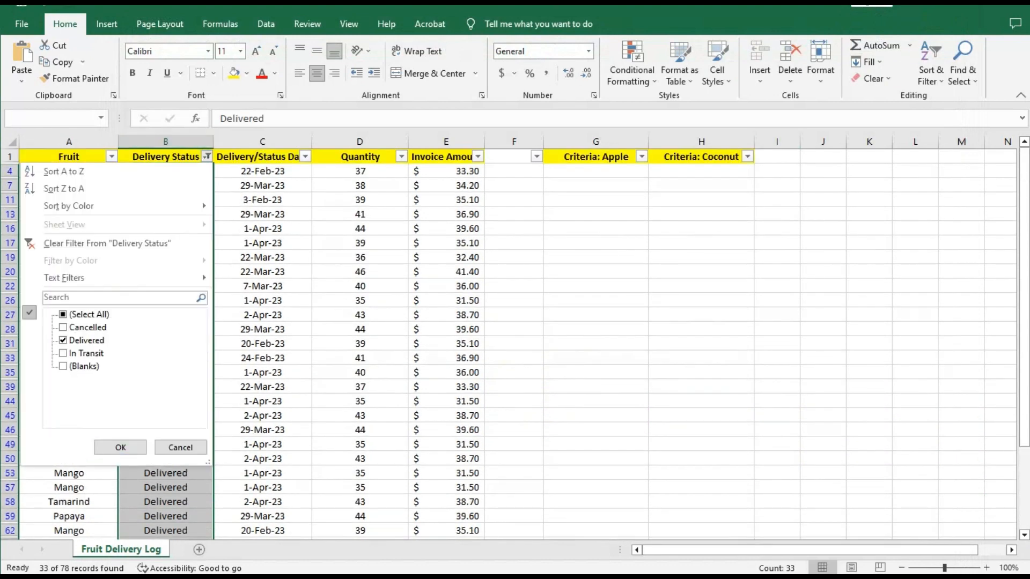
click(65, 315)
click(121, 448)
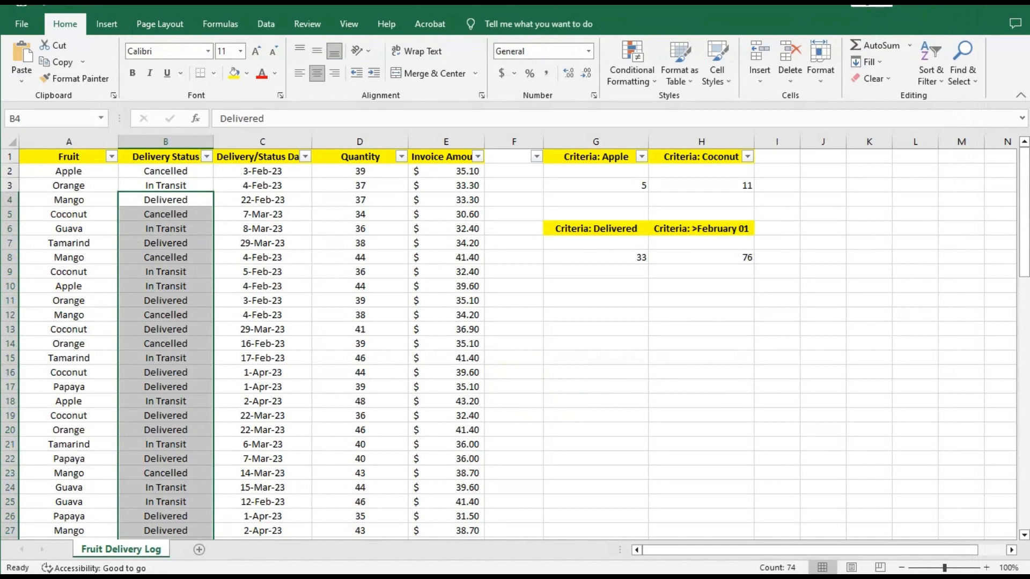
click(360, 257)
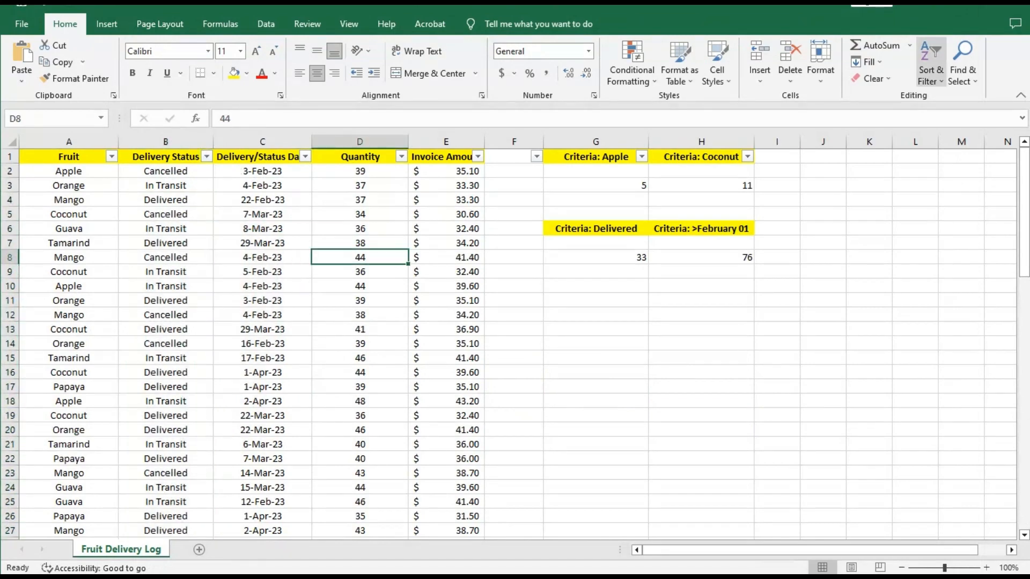
click(931, 70)
click(953, 150)
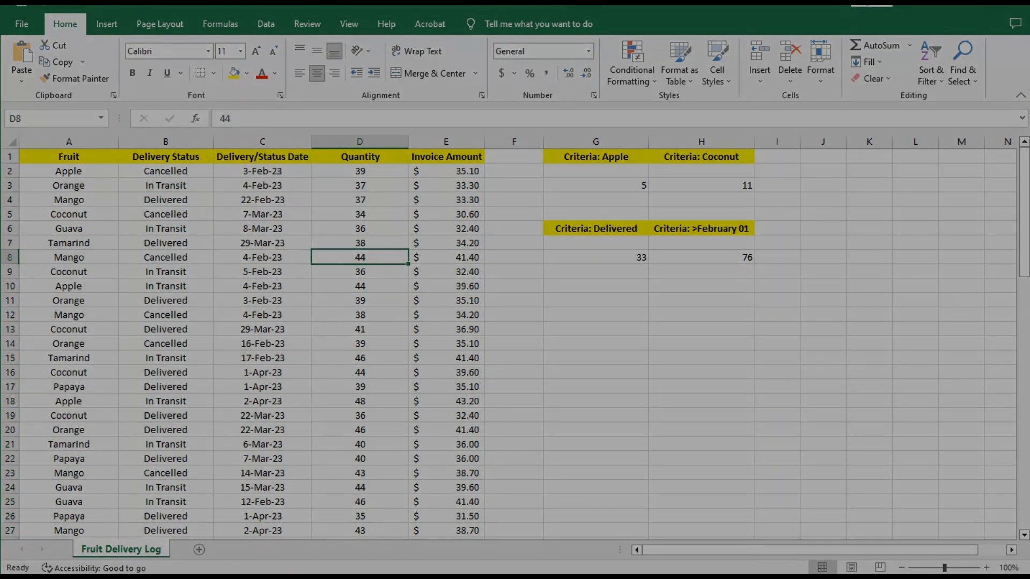